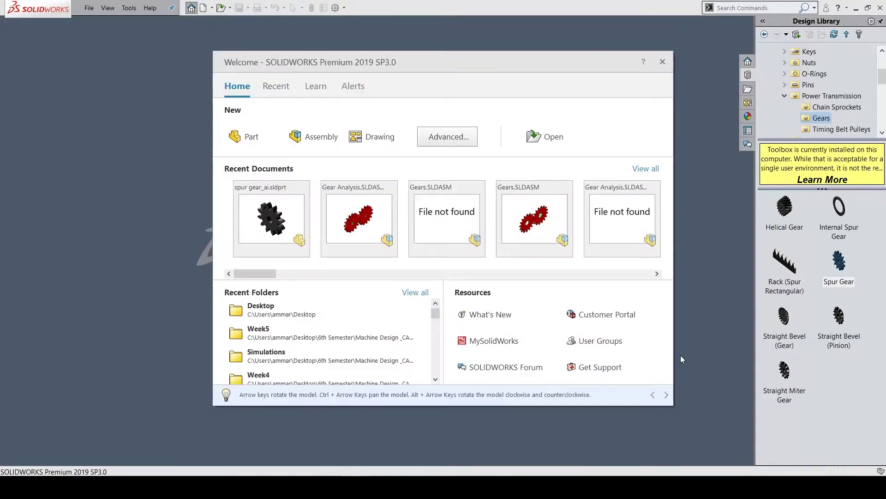
- Start a new assembly and drop a Spur Gear from the Design Library into it
click(335, 145)
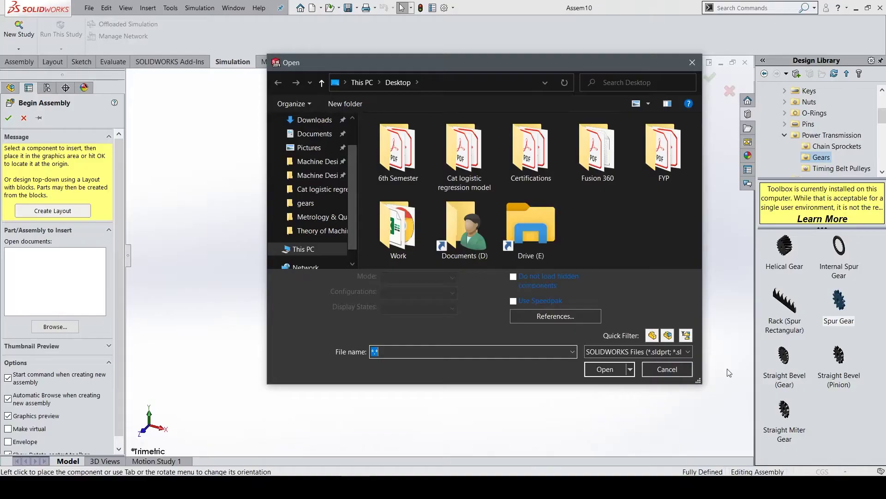
click(679, 370)
mouse_move(839, 301)
mouse_down()
mouse_move(491, 296)
mouse_move(438, 287)
mouse_up()
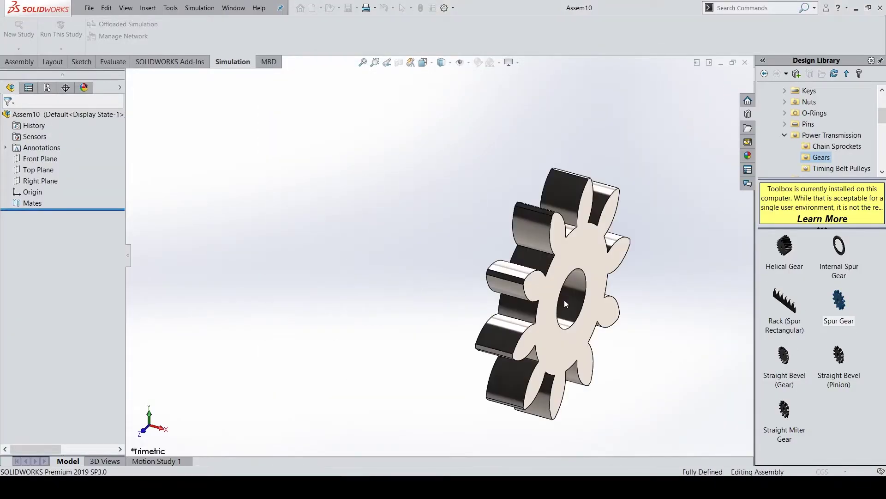
drag(564, 300, 566, 300)
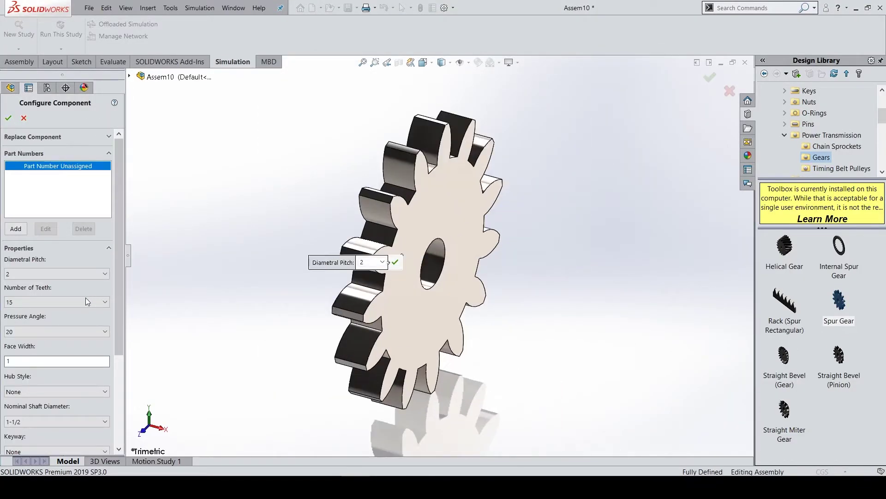
- Accept the spur gear with 2 diametral pitch, 15 teeth and 1-inch face width
click(85, 298)
scroll(118, 343, down, 2)
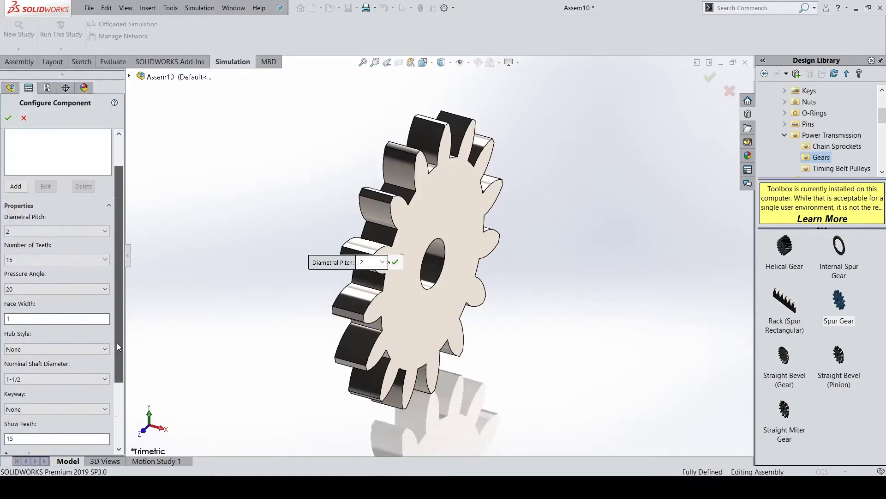
drag(118, 343, 119, 384)
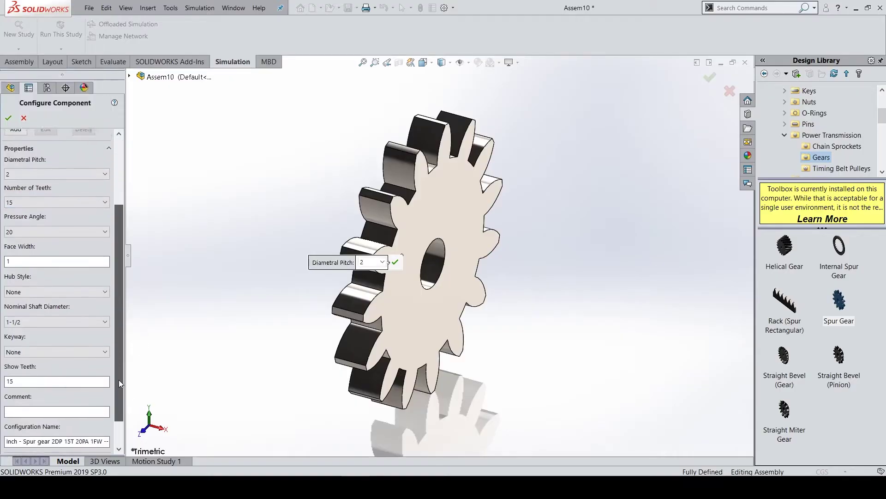
click(8, 117)
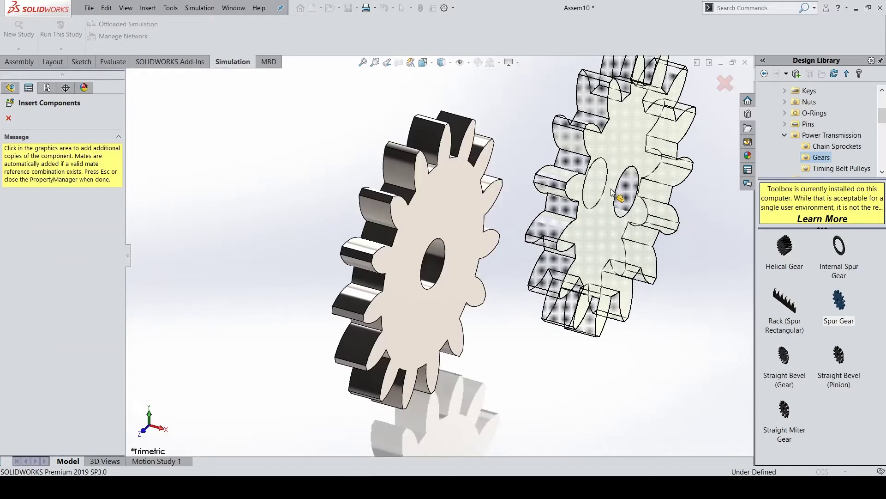
- Place a second identical copy of the 15-tooth spur gear in the assembly
click(611, 194)
scroll(612, 194, up, 3)
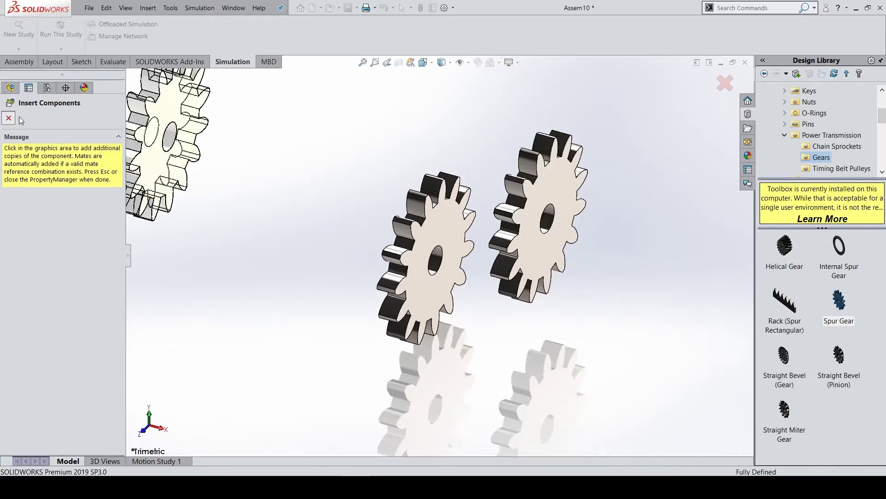
click(9, 118)
click(437, 223)
- Float the first gear and switch the document units to IPS (inches)
right_click(437, 223)
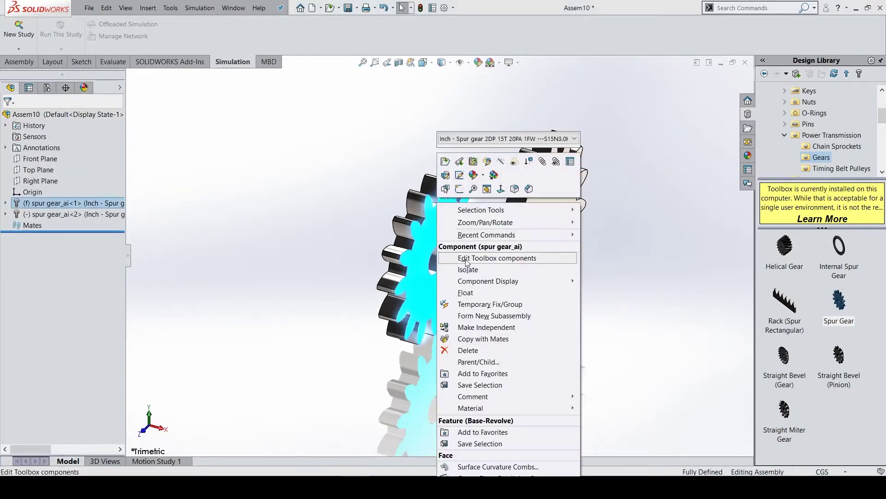
click(467, 293)
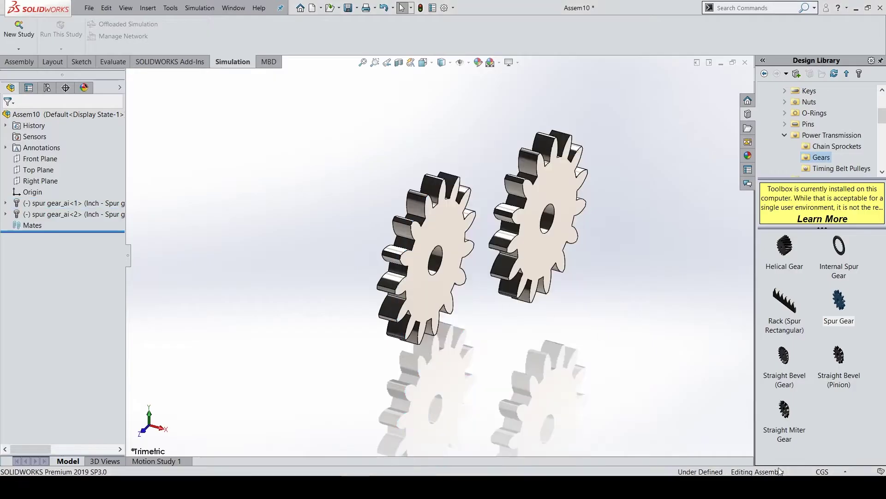
click(814, 474)
click(811, 448)
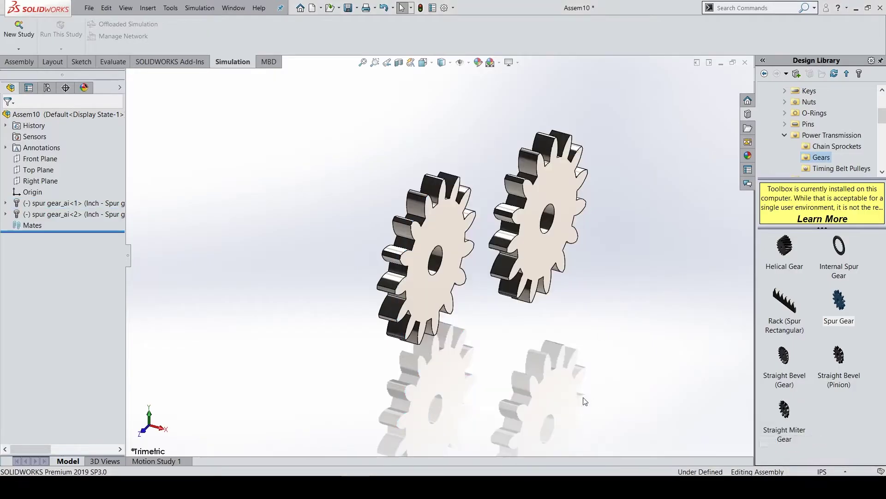
- Mate the first gear's bore concentric with the assembly origin
click(29, 64)
click(440, 262)
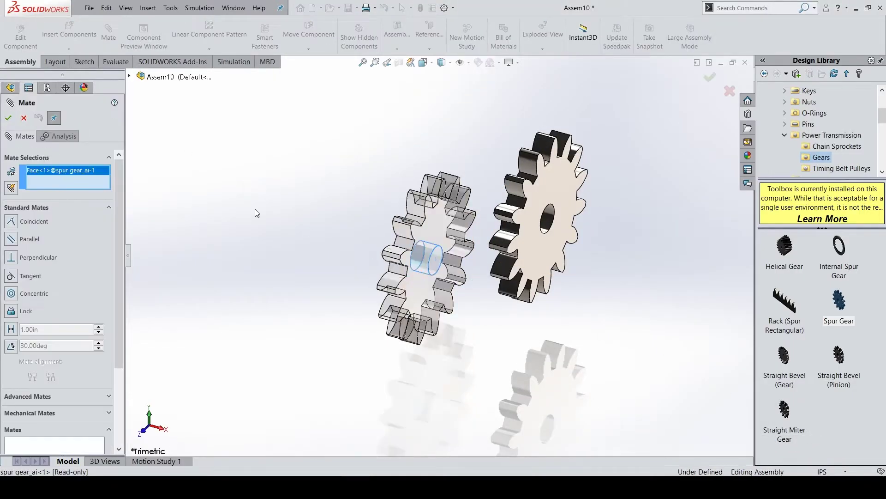
click(130, 77)
click(169, 156)
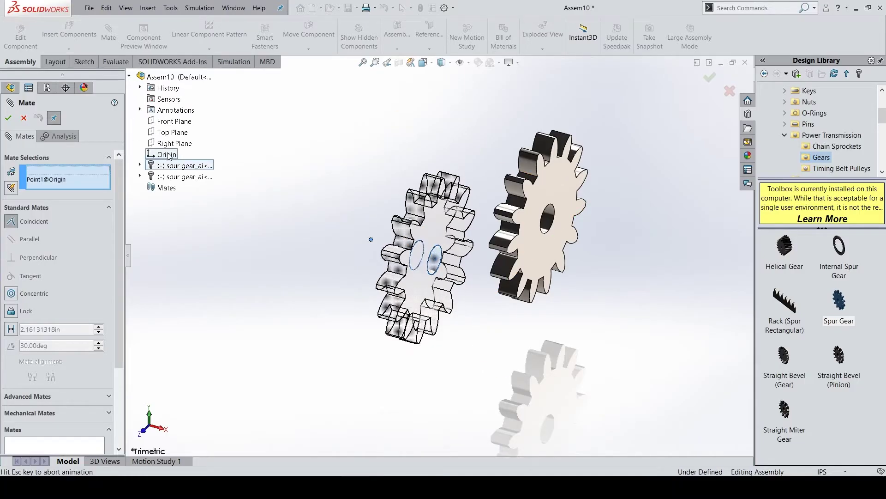
click(91, 147)
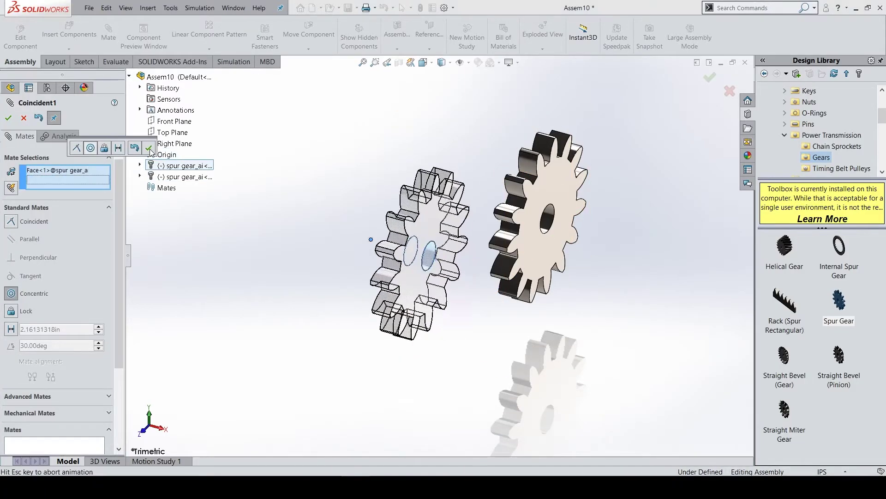
click(149, 148)
- Make the first gear's face coincident with Right Plane and the second gear's face flush with it
click(174, 143)
click(428, 221)
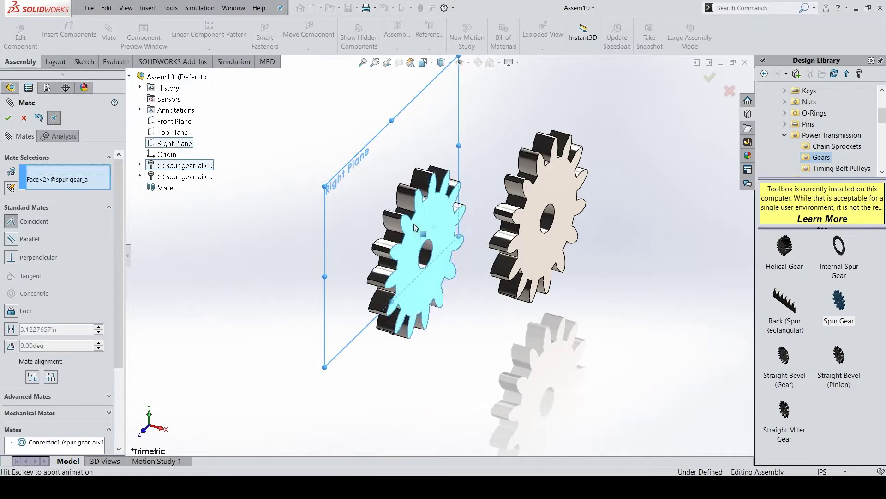
click(420, 193)
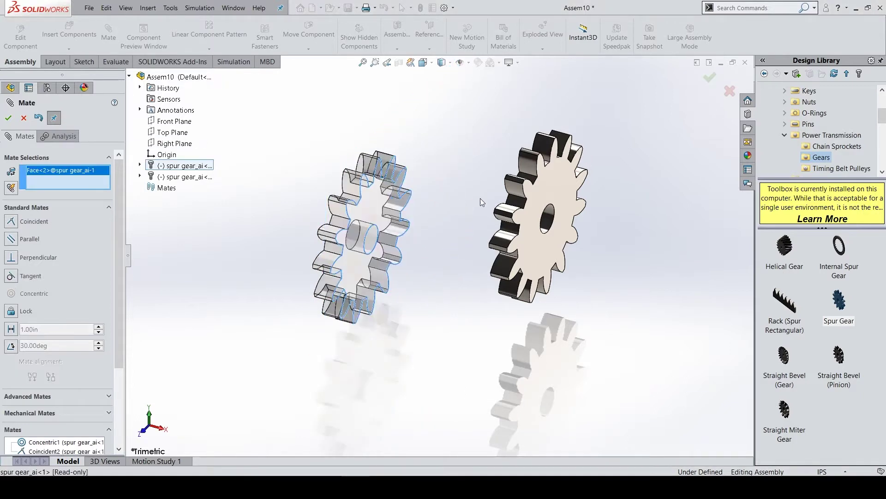
click(566, 187)
click(204, 147)
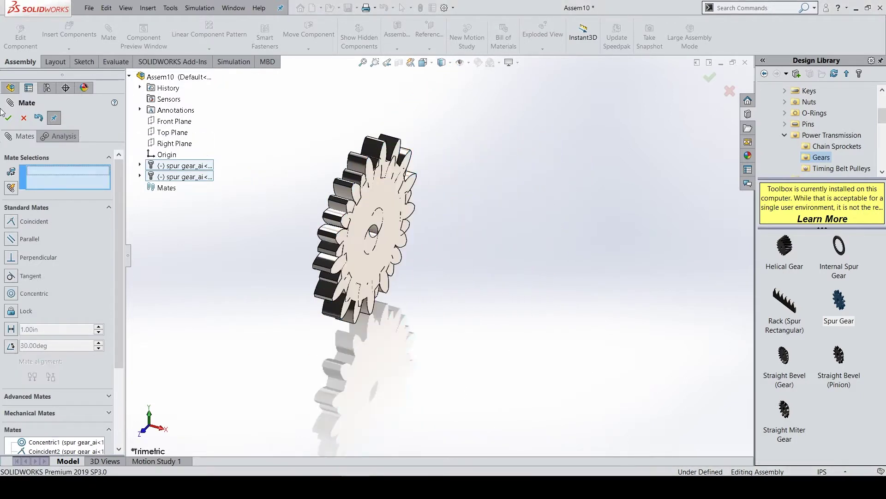
click(9, 118)
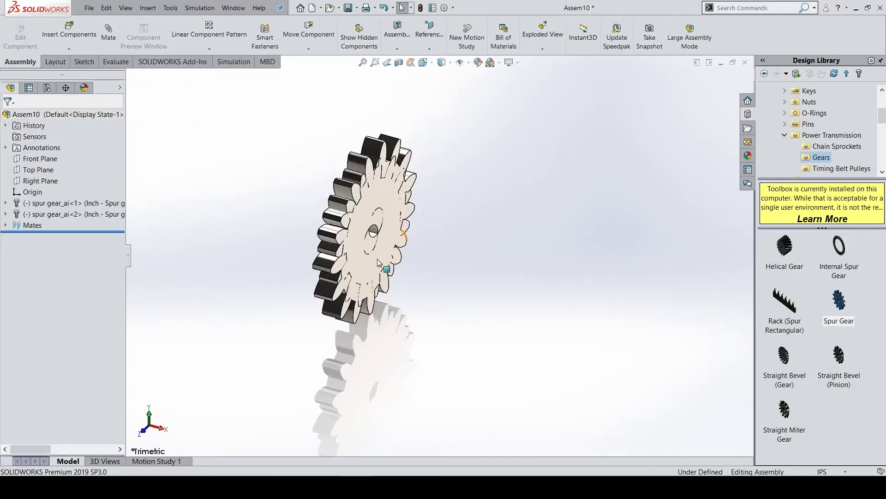
click(166, 432)
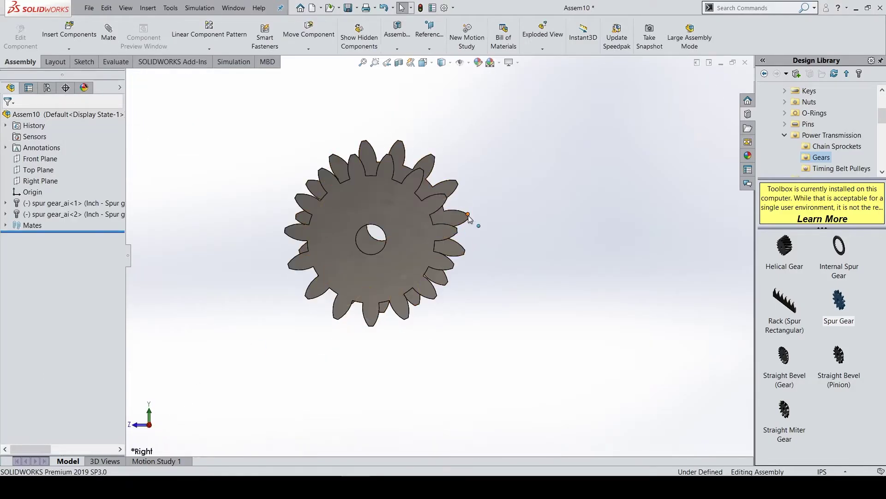
- Move the second gear beside the first and sketch a horizontal line from the first gear's centre
drag(468, 215, 647, 229)
click(84, 61)
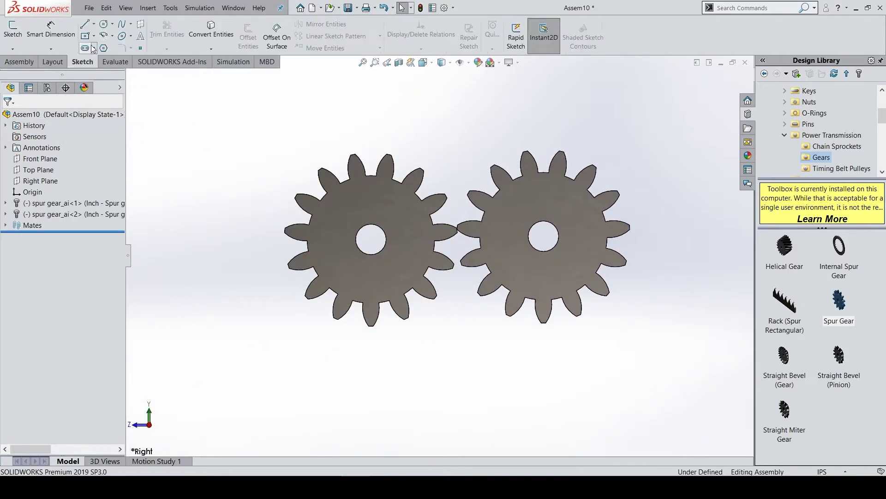
click(84, 24)
click(390, 207)
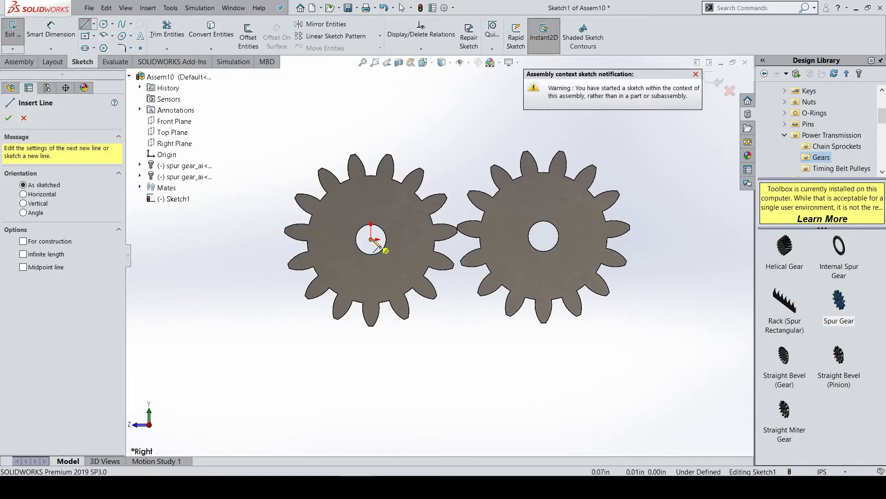
click(371, 239)
click(517, 239)
right_click(249, 228)
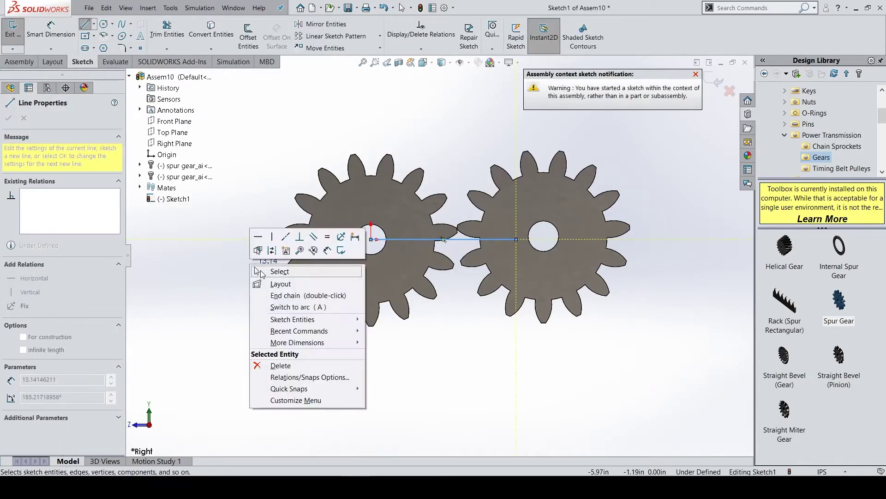
click(266, 274)
- Set the sketch line's length to 15/2 inches and exit the sketch
click(403, 239)
double_click(72, 337)
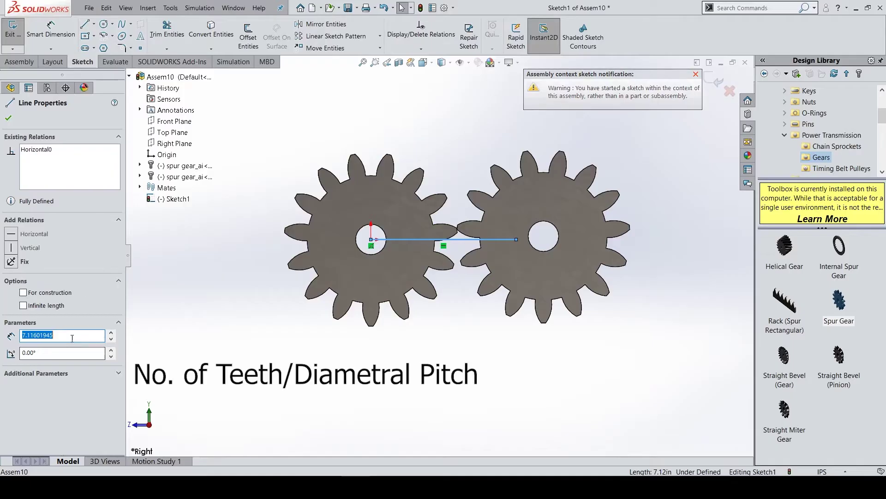
text(15/2)
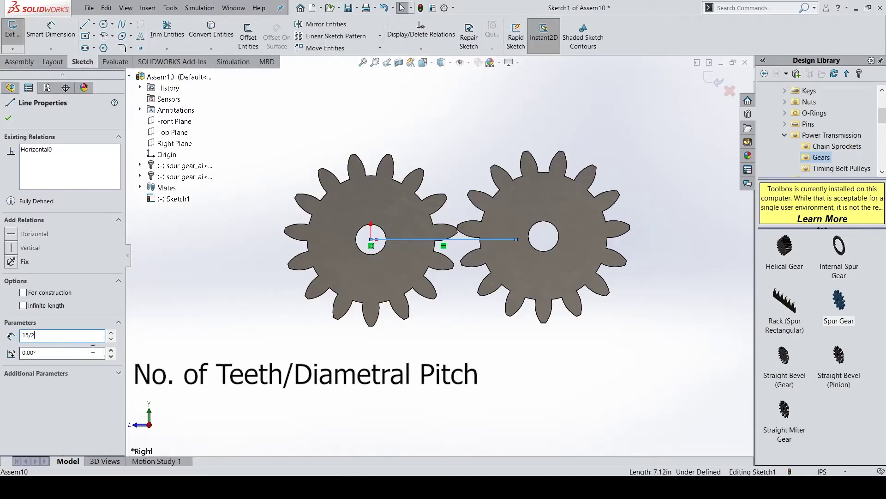
click(9, 120)
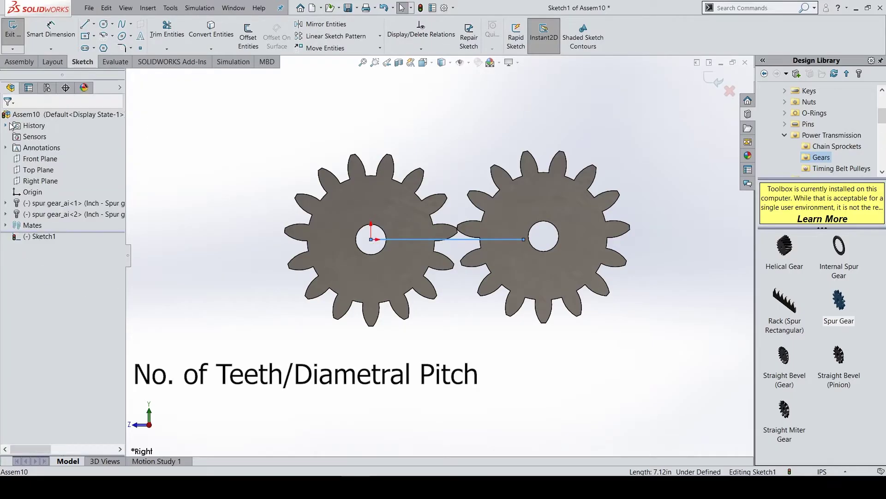
click(11, 35)
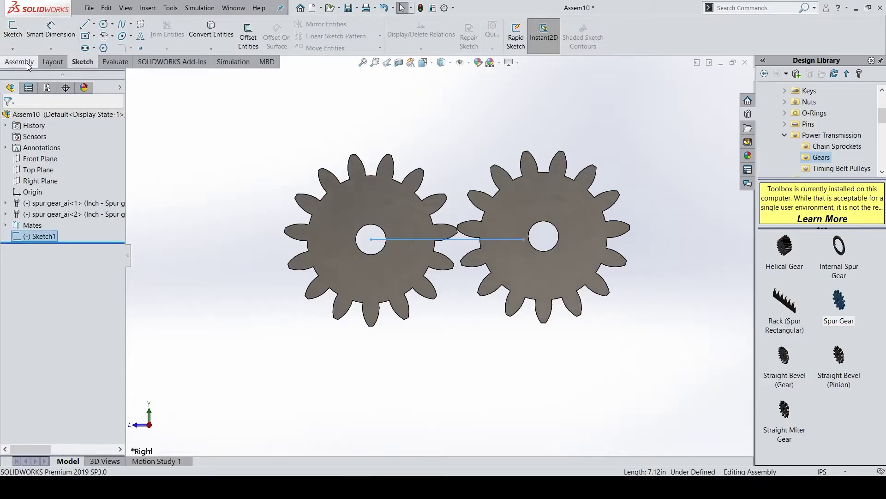
- Mate the right gear's bore concentric to Sketch1's far endpoint, 7.5 inches from the first gear
key(ctrl+7)
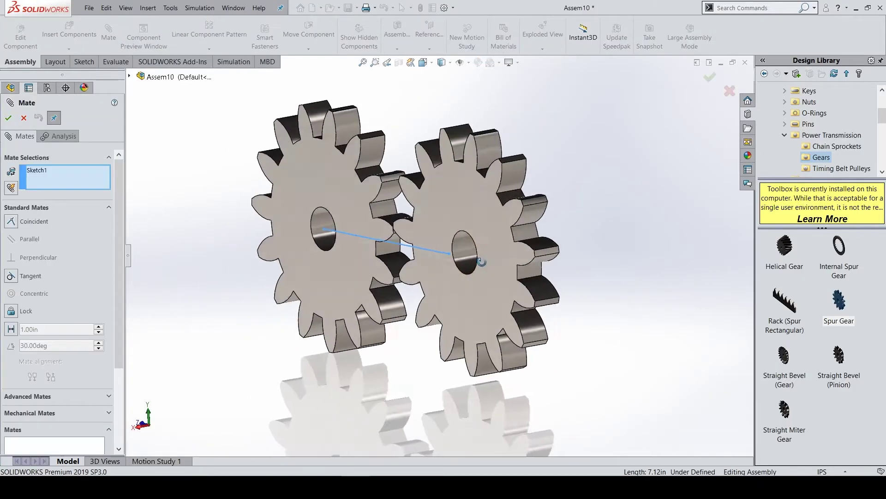
right_click(104, 175)
click(148, 181)
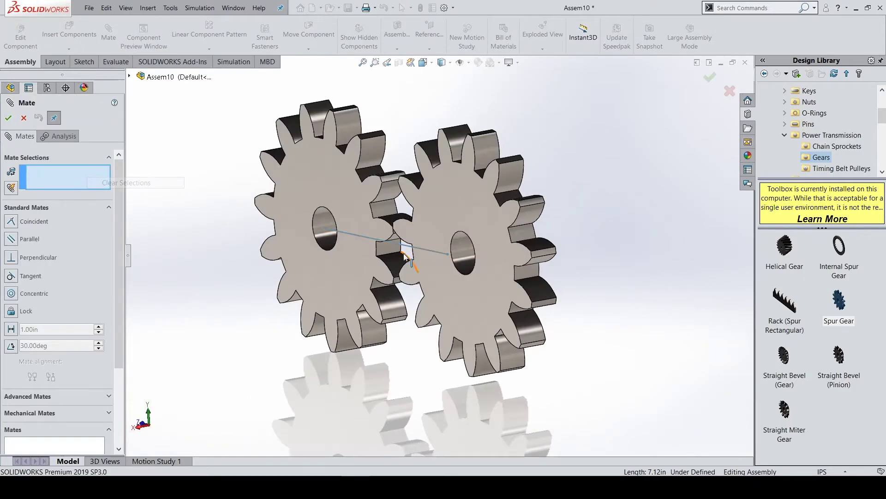
click(448, 254)
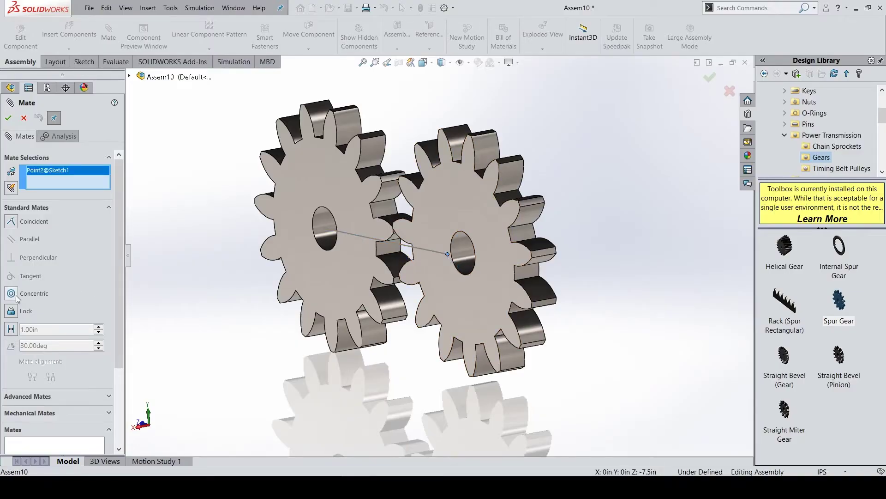
click(455, 245)
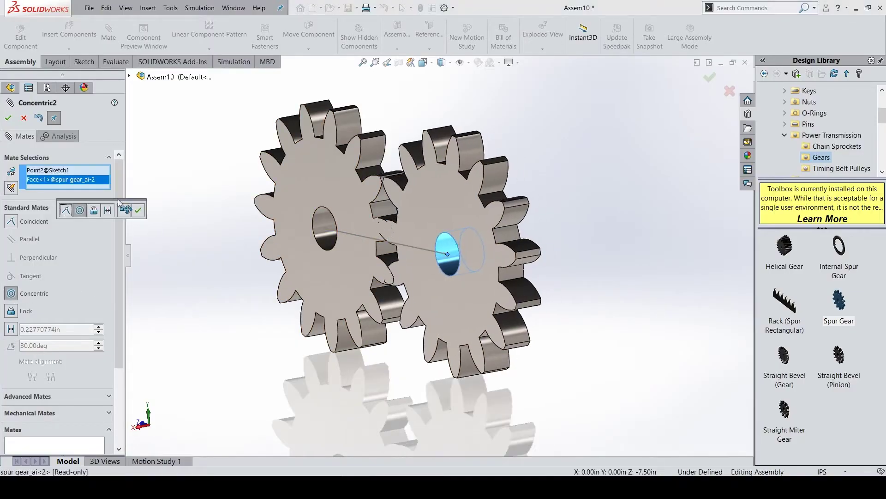
click(138, 210)
click(8, 118)
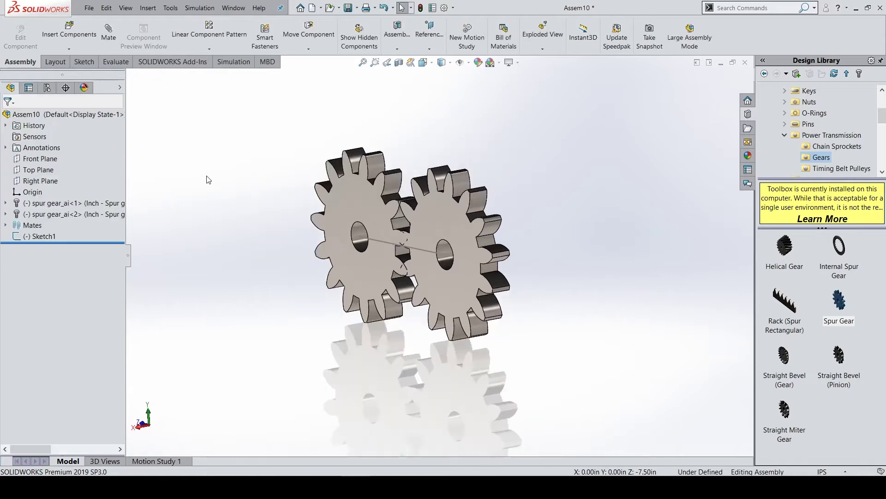
middle_drag(208, 180, 248, 182)
- Hide Sketch1 and turn the second gear in Right view so its teeth mesh with the first
right_click(373, 246)
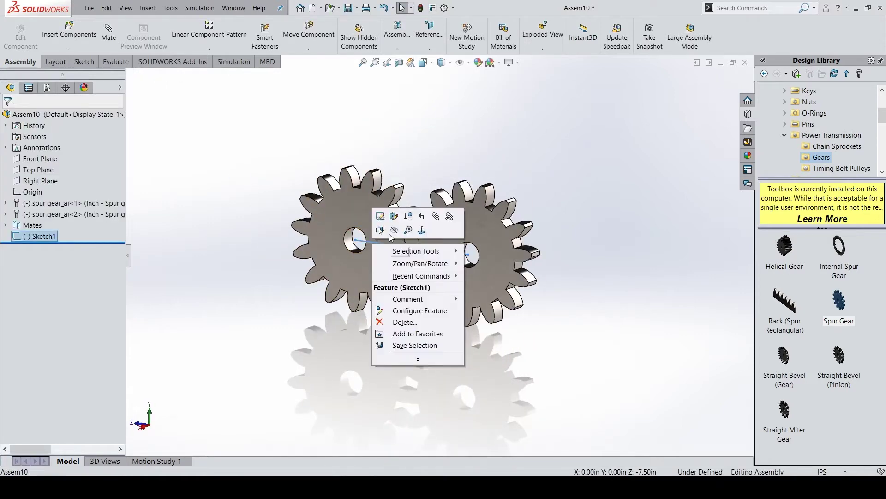
click(394, 233)
scroll(277, 342, down, 3)
scroll(247, 367, down, 3)
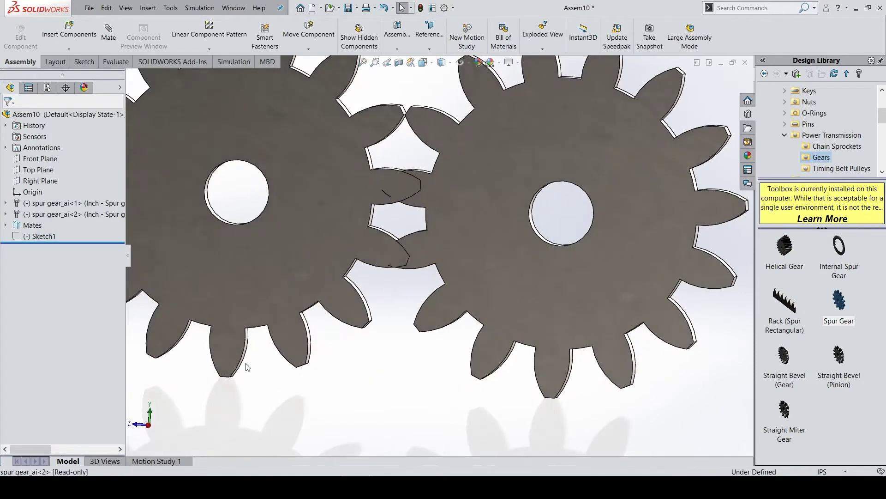
click(147, 426)
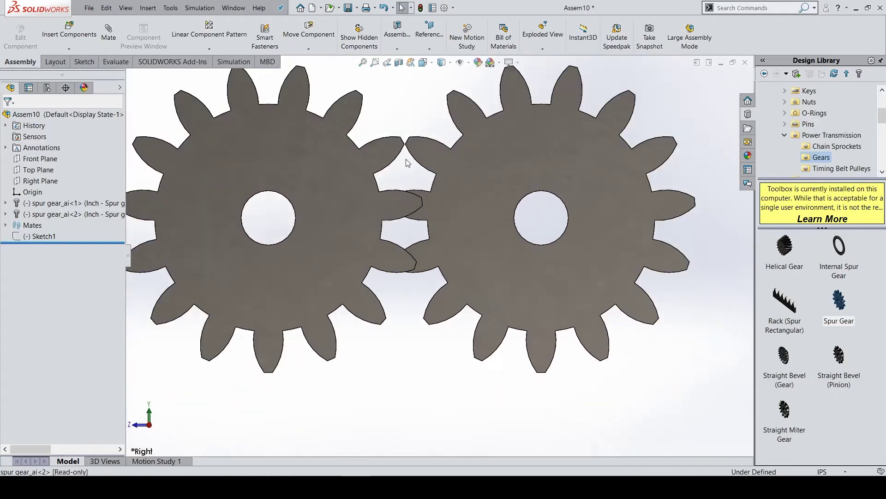
drag(404, 147, 415, 190)
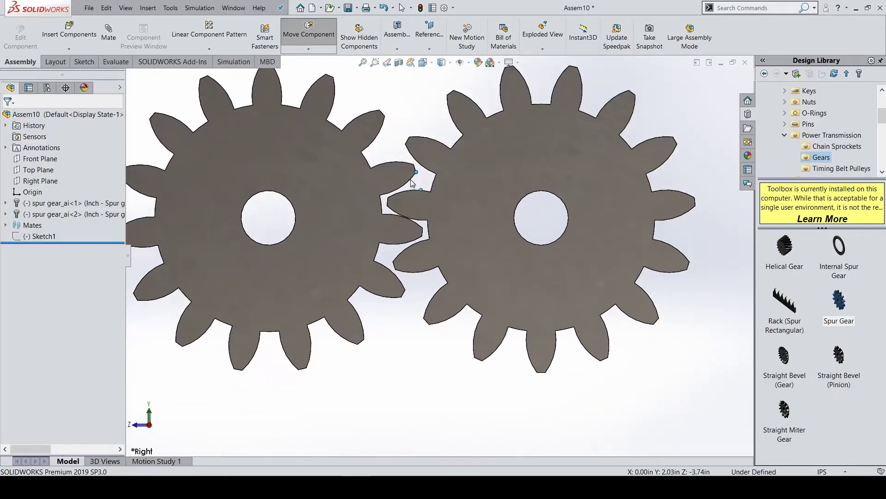
mouse_move(415, 189)
middle_down()
mouse_move(444, 210)
mouse_move(455, 192)
middle_up()
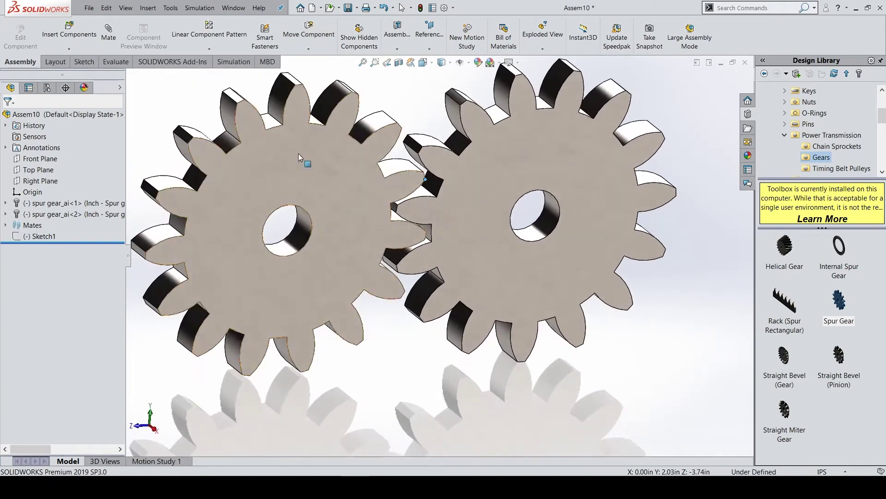
- Add a Tangent mate between the touching tooth faces of the two gears
click(415, 165)
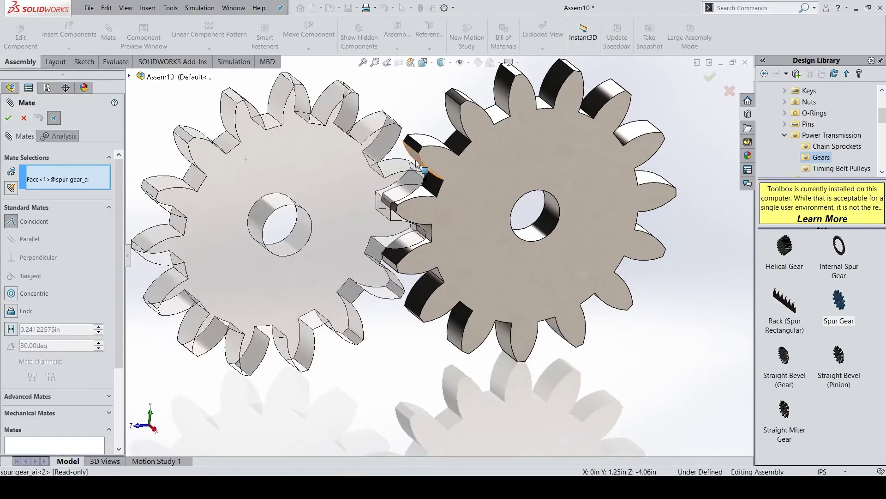
right_click(75, 175)
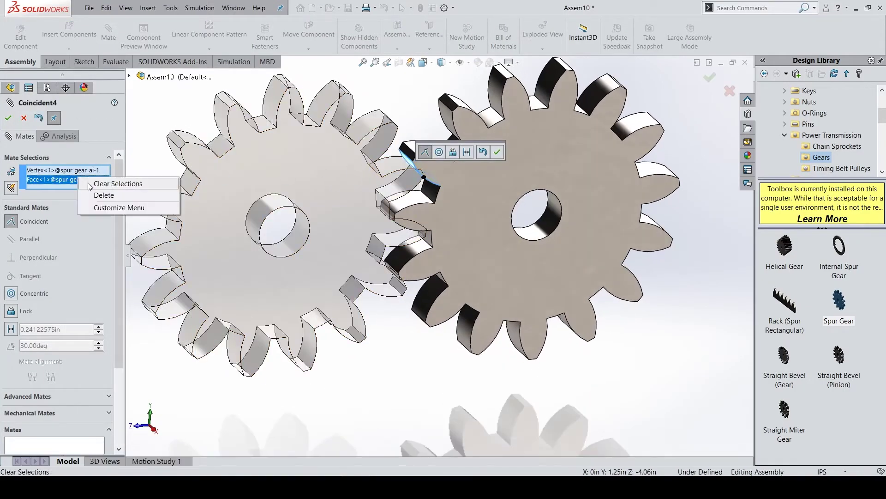
click(100, 181)
click(403, 164)
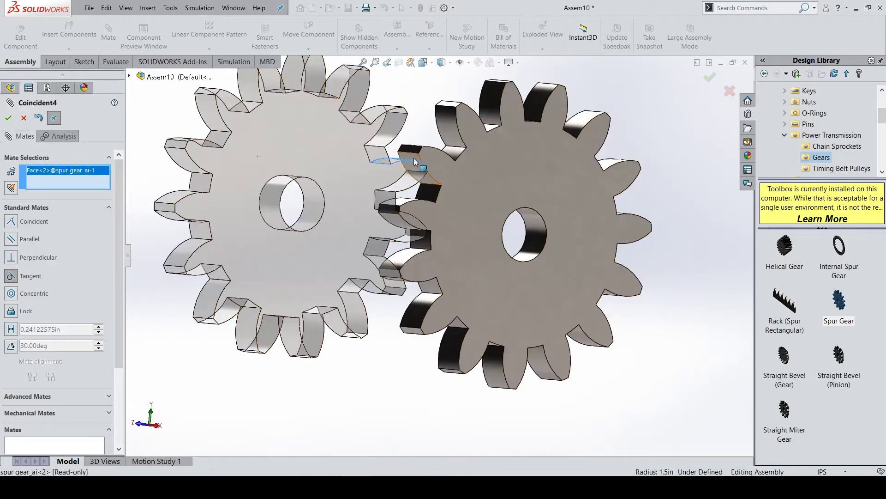
click(414, 158)
click(593, 161)
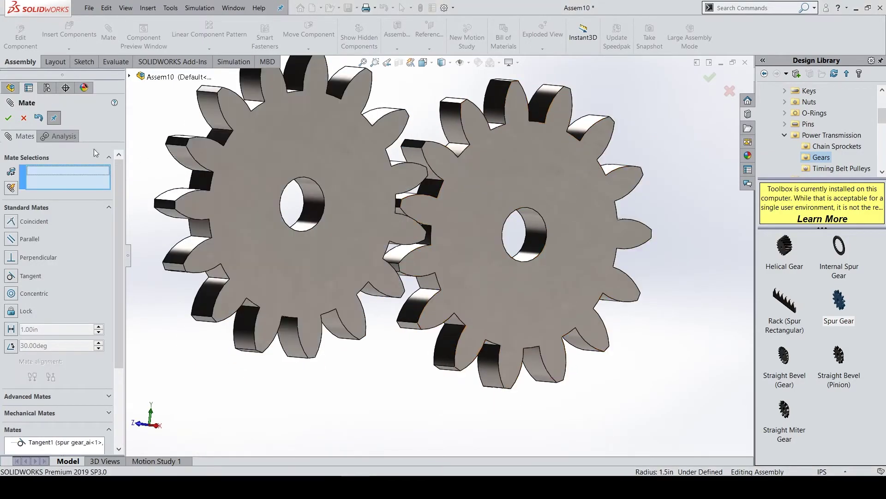
click(29, 119)
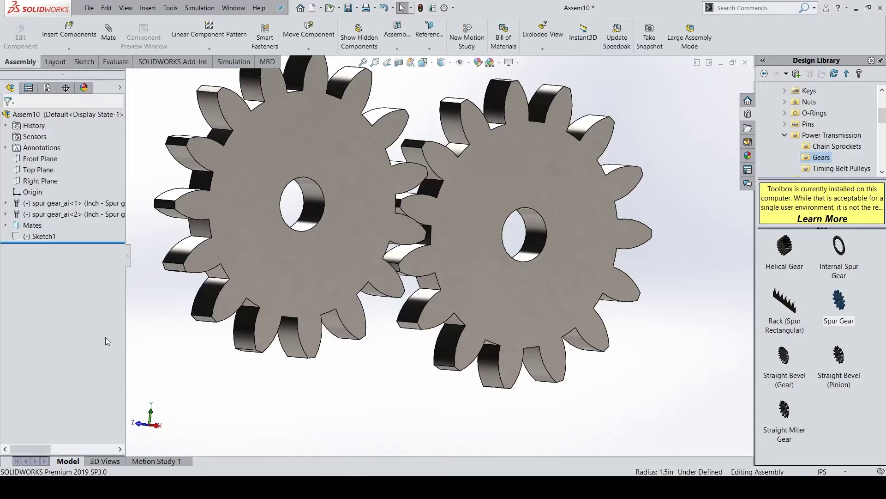
- Rotate the gears together in Right view to check that the teeth stay in mesh
click(159, 428)
scroll(422, 177, down, 3)
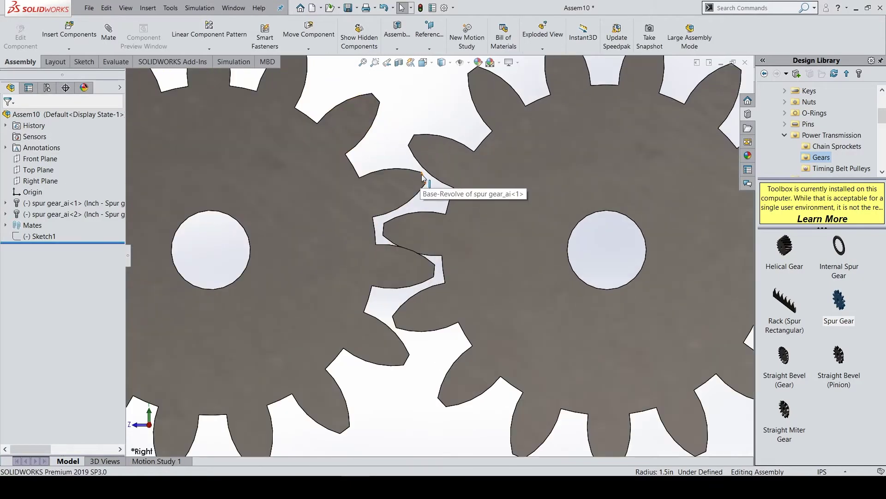
click(422, 178)
drag(428, 177, 436, 200)
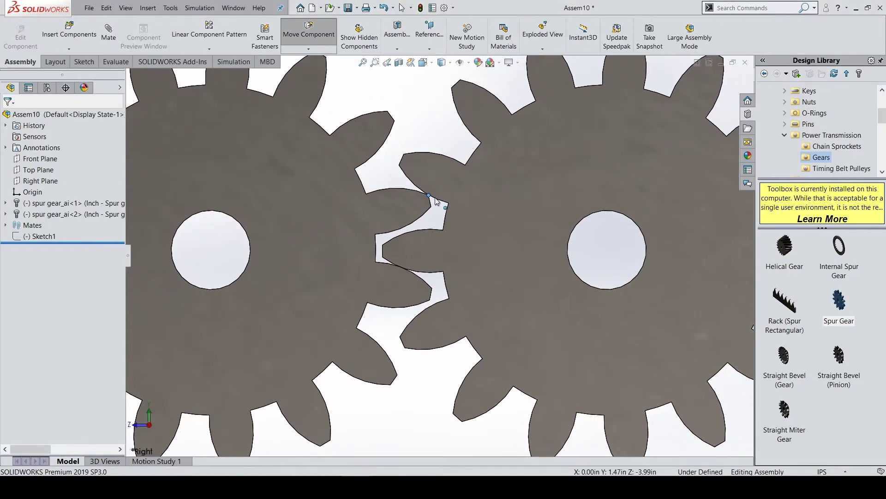
key(Escape)
scroll(419, 144, up, 3)
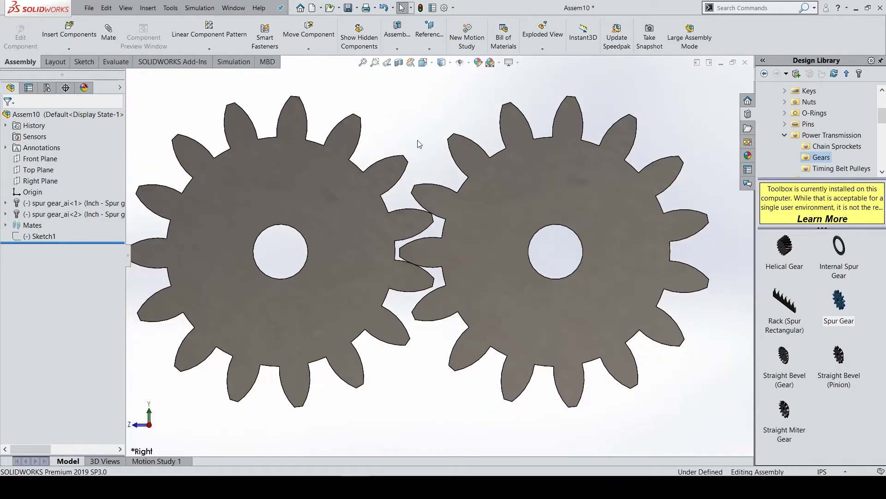
- Create the static study Static 1 and assign Alloy Steel to both gears
click(363, 63)
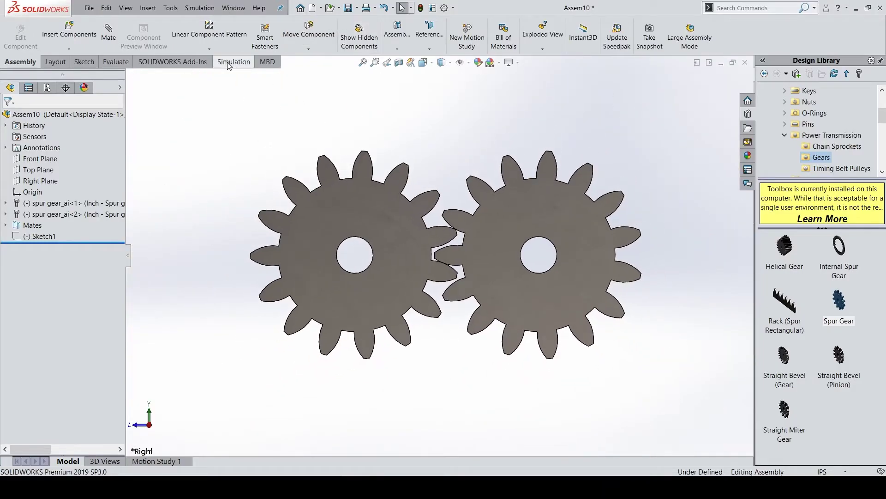
click(230, 63)
click(18, 30)
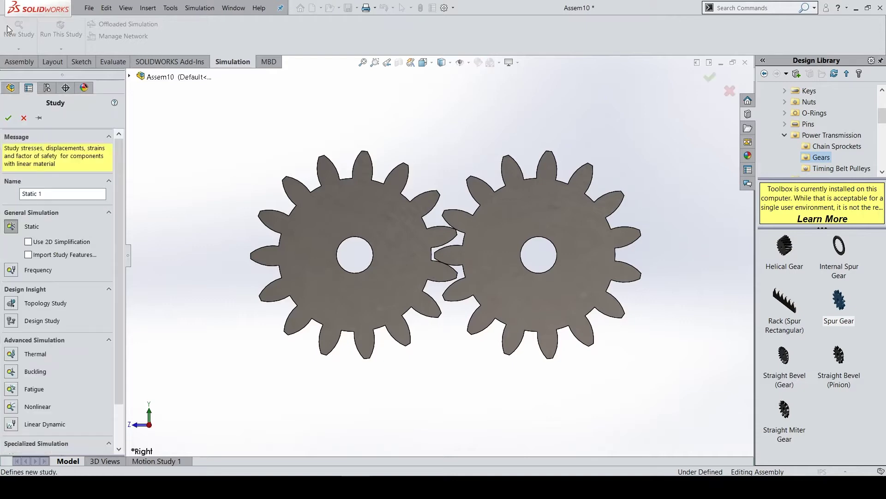
click(17, 119)
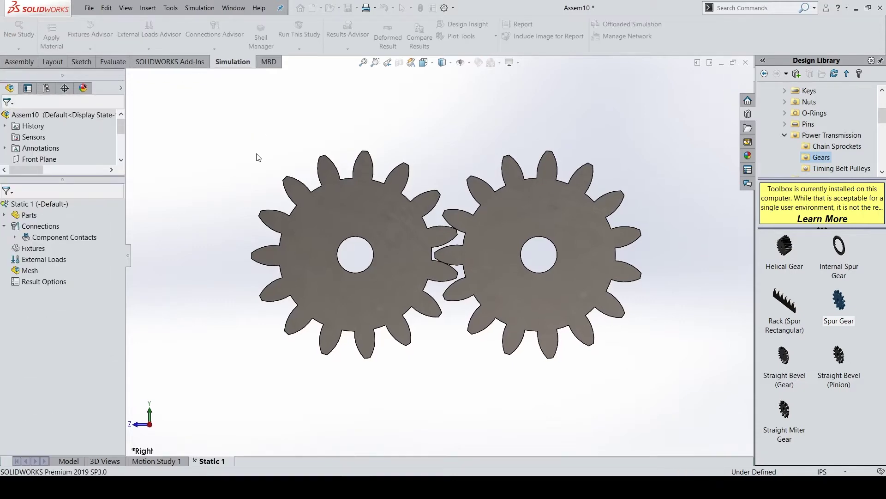
right_click(37, 217)
click(70, 222)
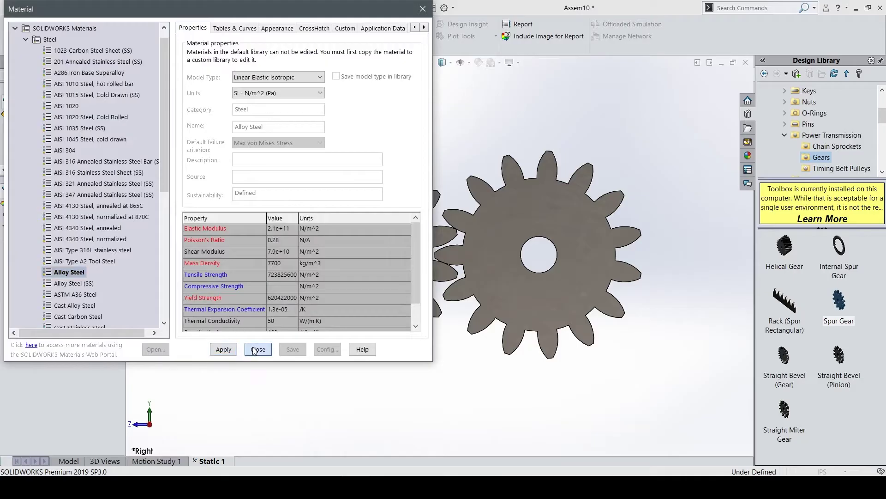
click(255, 349)
- Set the study's global contact between the gears to No Penetration
right_click(30, 227)
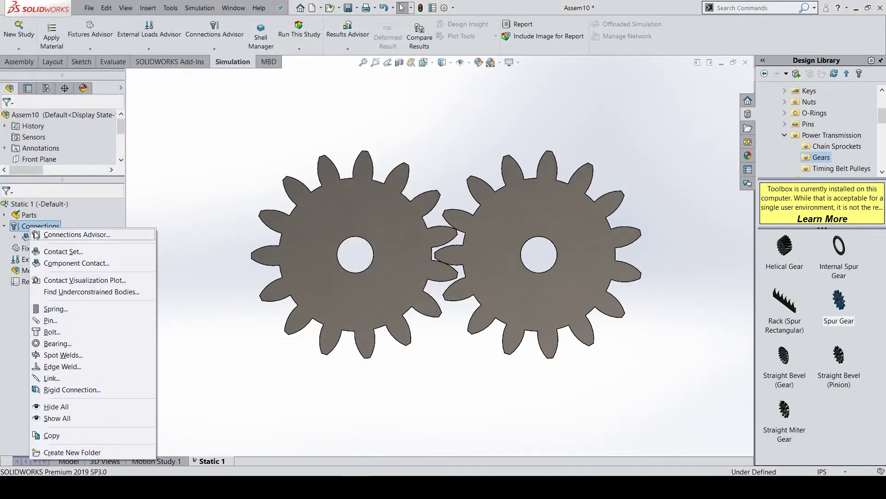
click(28, 236)
right_click(76, 247)
click(73, 259)
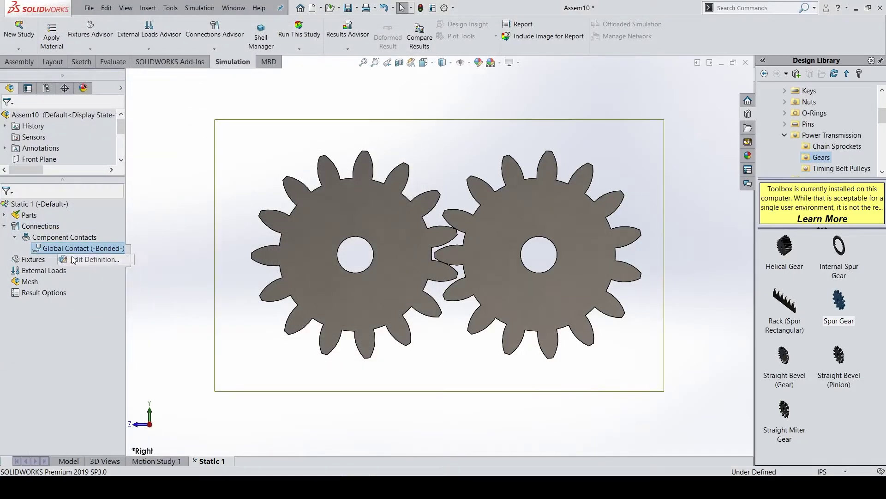
click(59, 203)
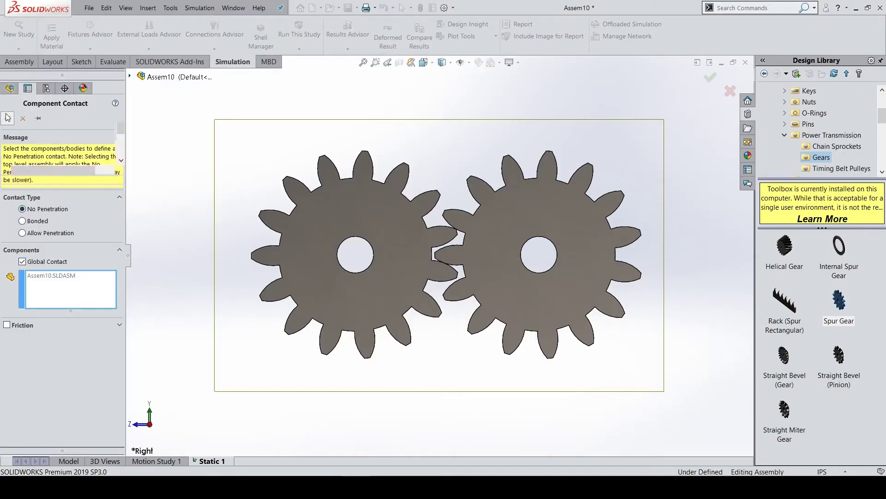
key(Return)
- Apply a Fixed Geometry restraint to the left gear's bore
right_click(40, 260)
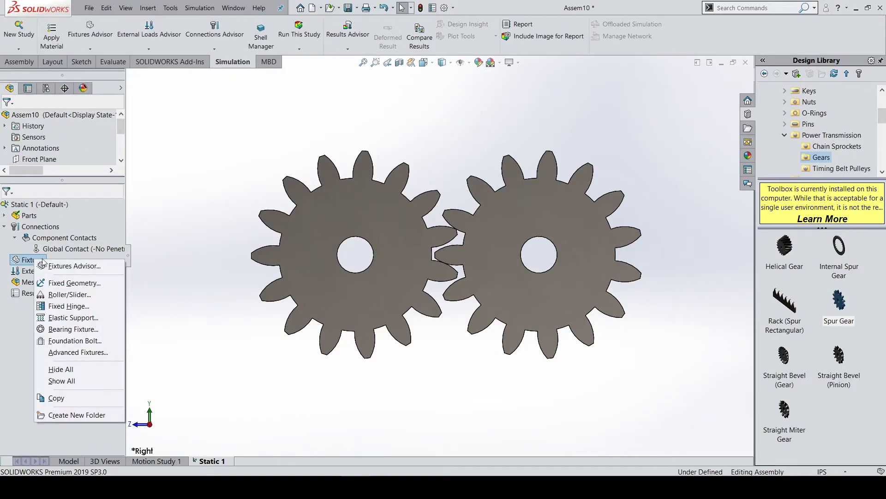
click(66, 282)
key(ctrl+7)
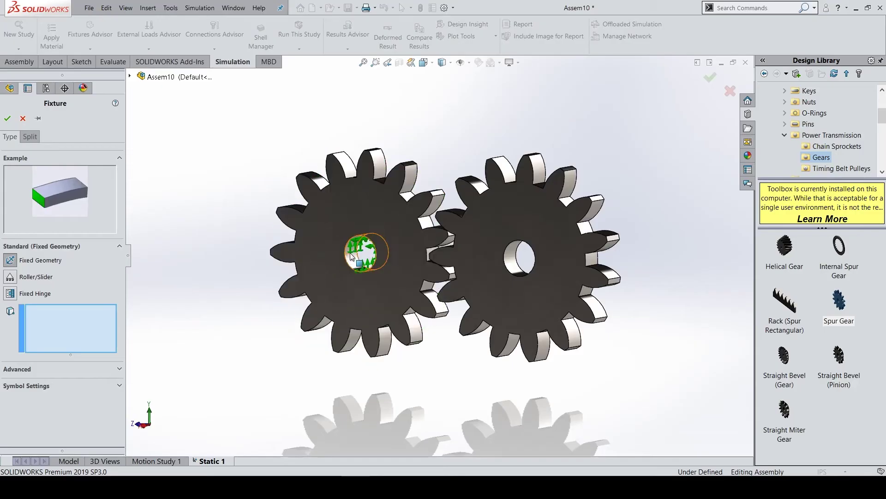
click(351, 257)
key(Return)
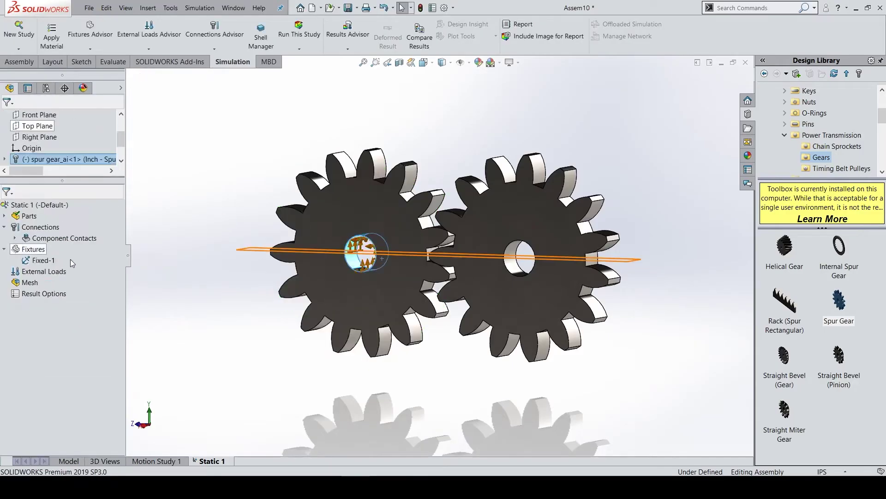
- Apply a Fixed Hinge restraint to the right gear's bore
right_click(34, 251)
click(68, 300)
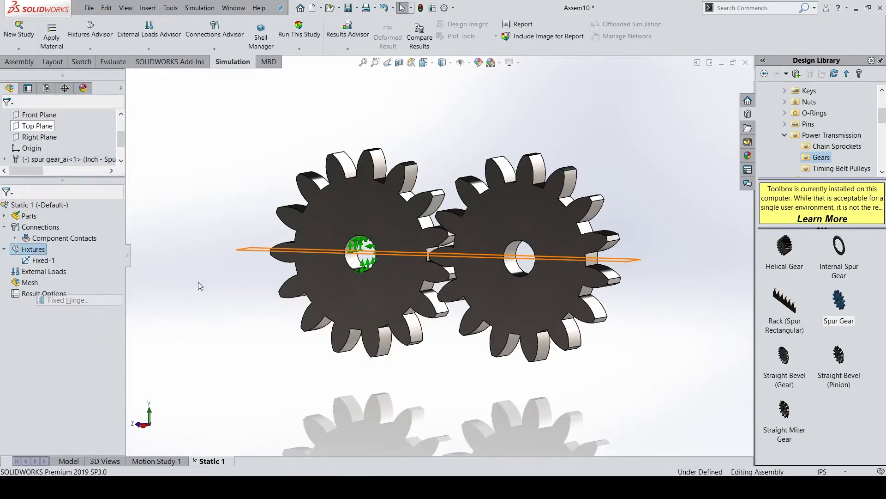
click(519, 258)
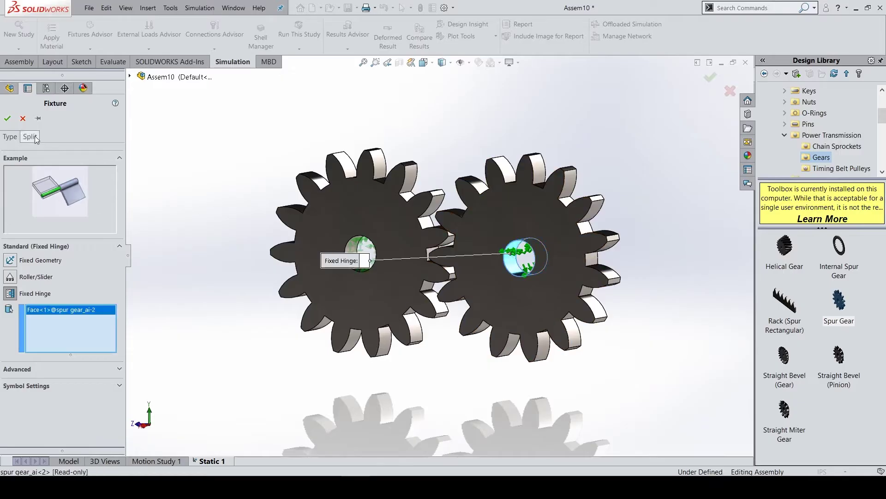
click(7, 119)
- Apply a reversed 10,000 lbf·in torque to the right gear's bore in English (IPS) units
right_click(42, 284)
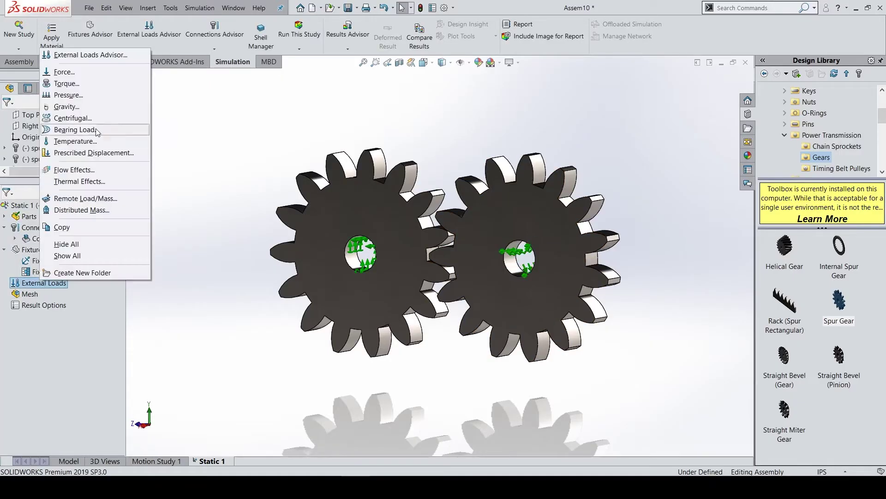
click(70, 87)
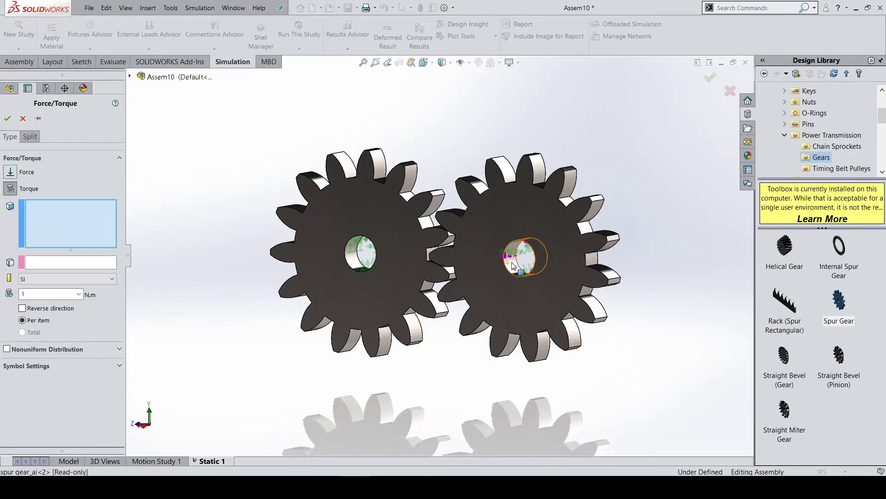
click(115, 264)
scroll(522, 255, down, 4)
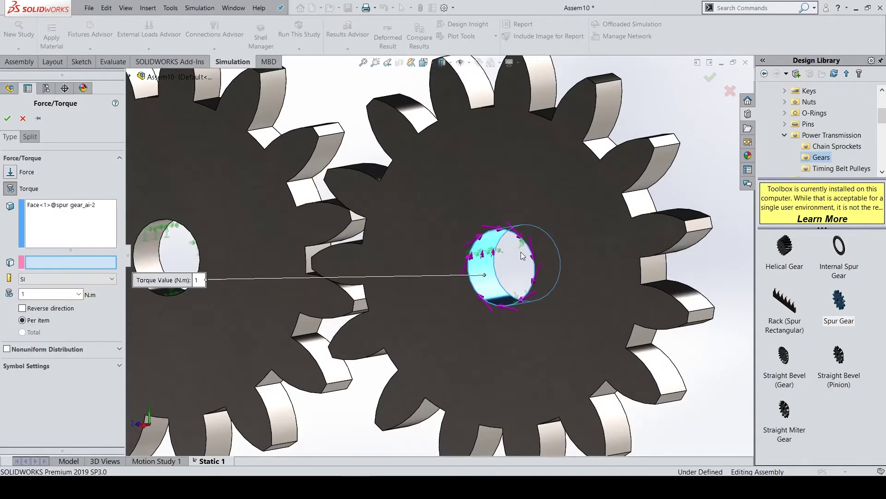
click(485, 254)
scroll(481, 255, up, 3)
click(88, 279)
click(47, 301)
text(0000)
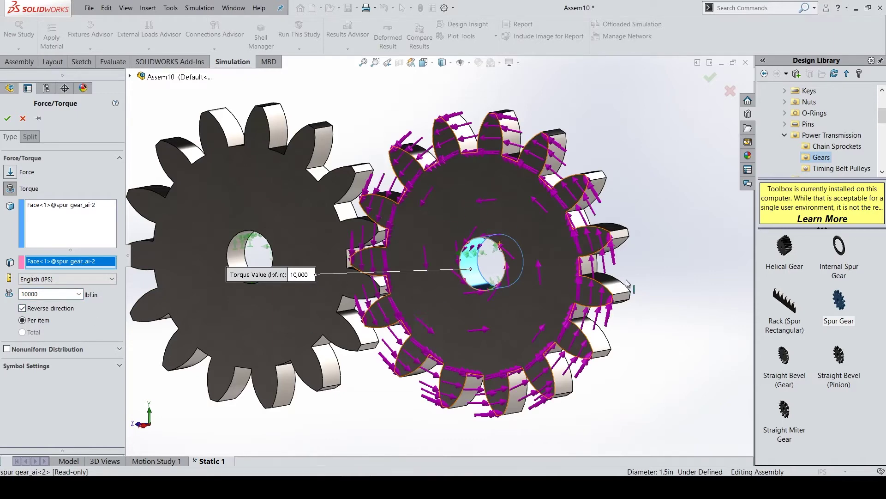
click(7, 119)
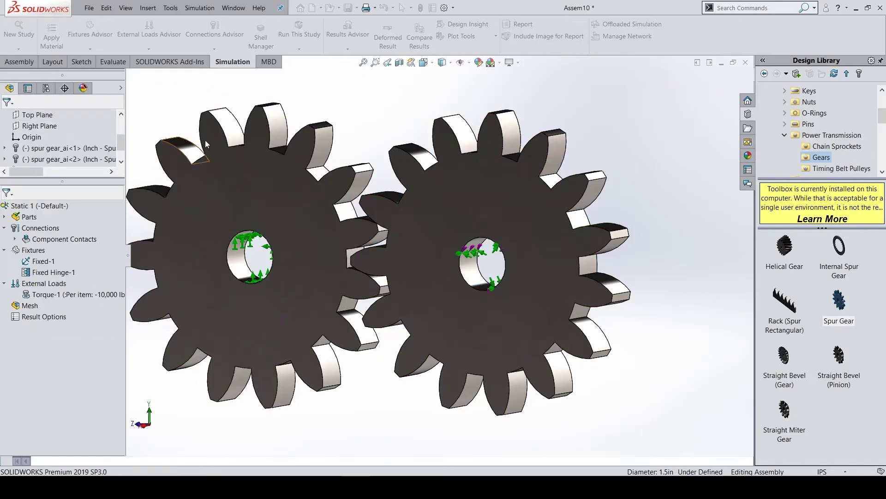
click(144, 429)
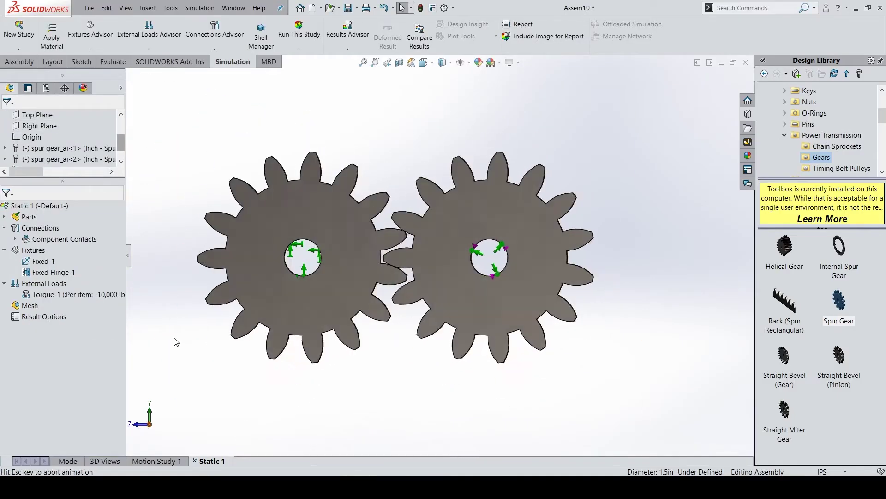
- Start a mesh control and select the contacting tooth faces on the left gear
right_click(29, 306)
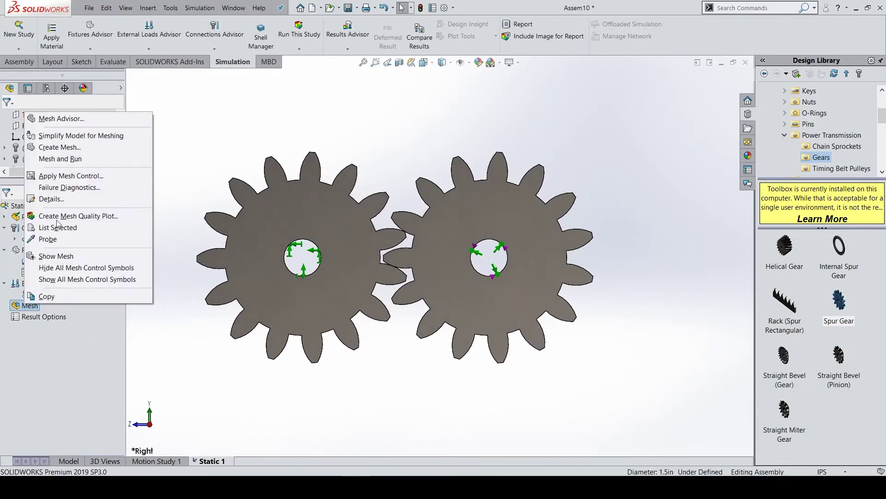
click(75, 176)
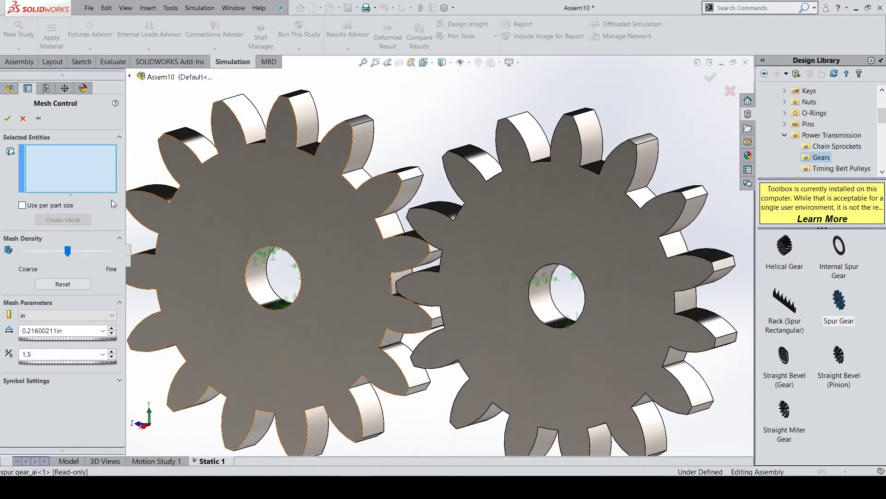
click(394, 231)
middle_drag(390, 227, 425, 253)
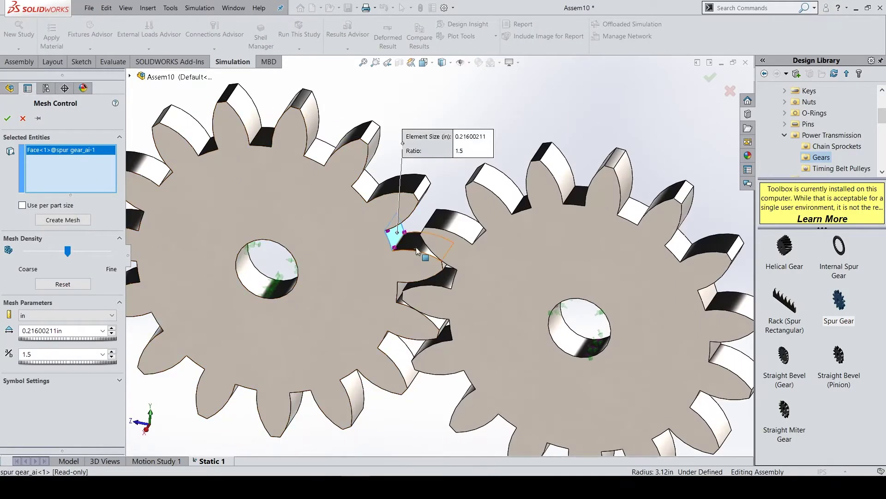
click(431, 256)
scroll(443, 272, down, 3)
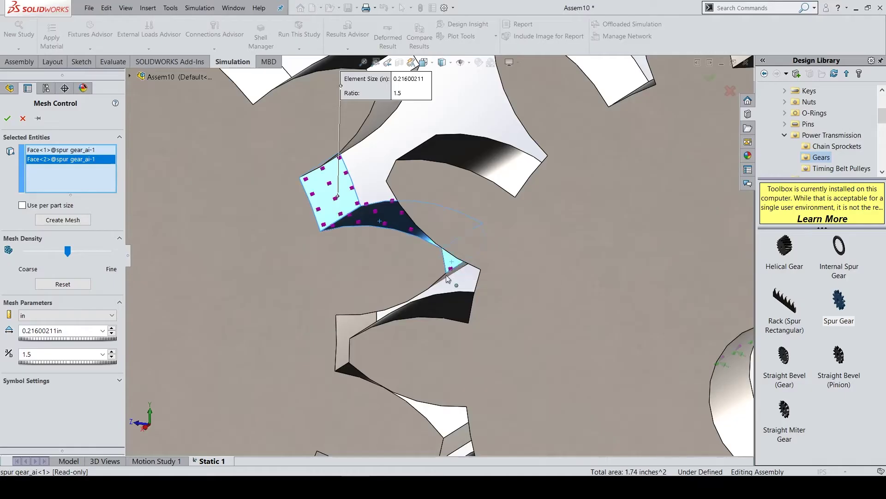
click(446, 275)
scroll(441, 288, down, 3)
click(441, 289)
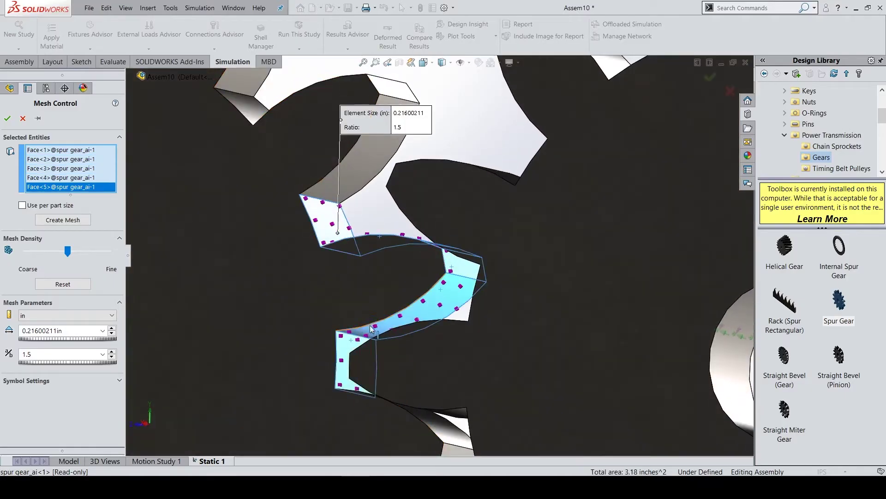
scroll(441, 289, up, 3)
click(442, 289)
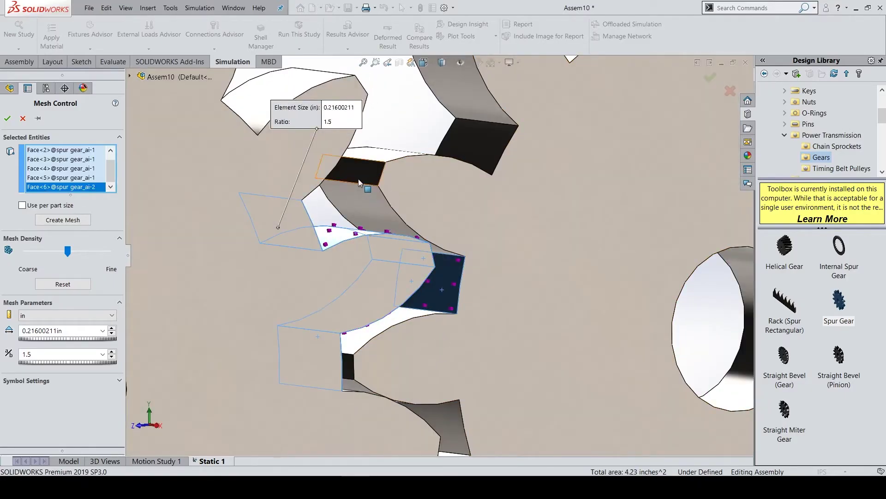
- Add the right gear's contacting tooth faces and apply a 0.15 in element size
click(386, 183)
middle_drag(387, 184, 384, 159)
click(415, 136)
click(508, 124)
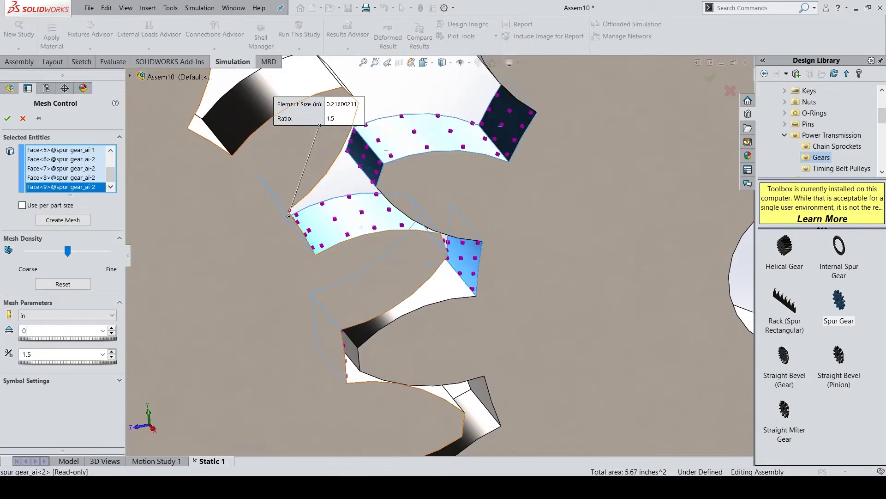
click(8, 119)
scroll(365, 266, up, 3)
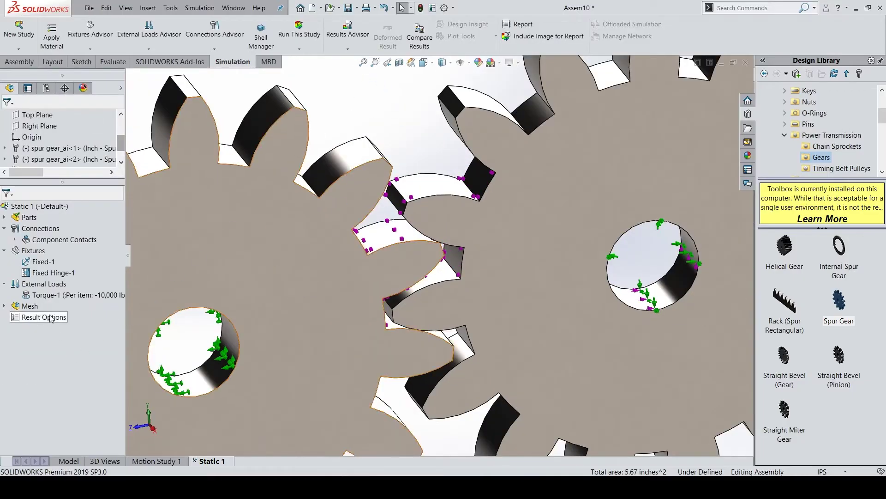
right_click(28, 306)
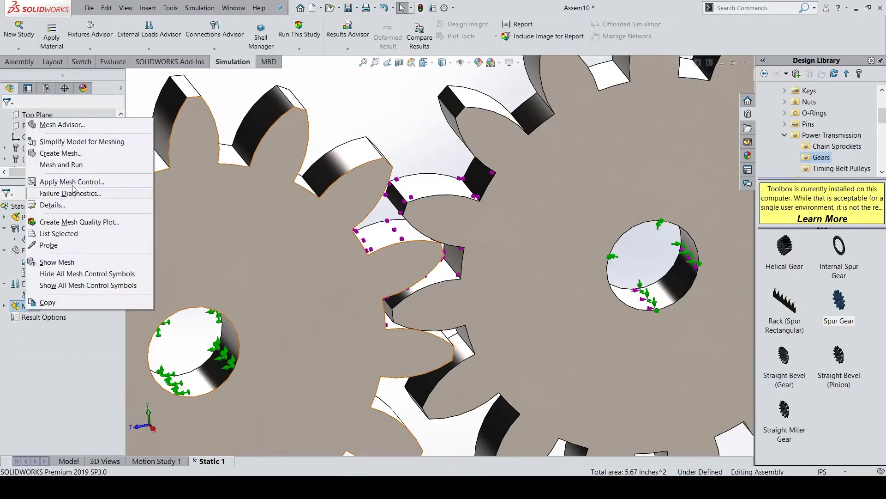
- Mesh both gears with default settings and run Static 1, peaking at 5.156e+04 psi
click(84, 156)
click(8, 119)
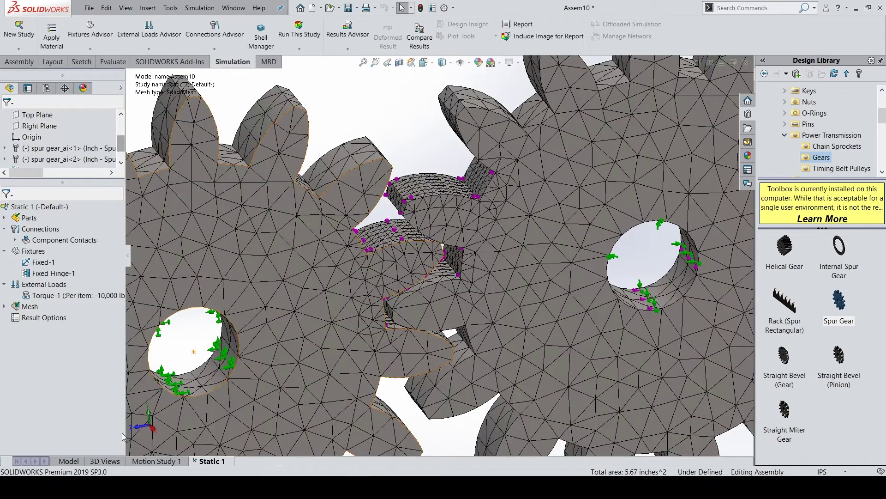
scroll(154, 431, up, 3)
key(ctrl+4)
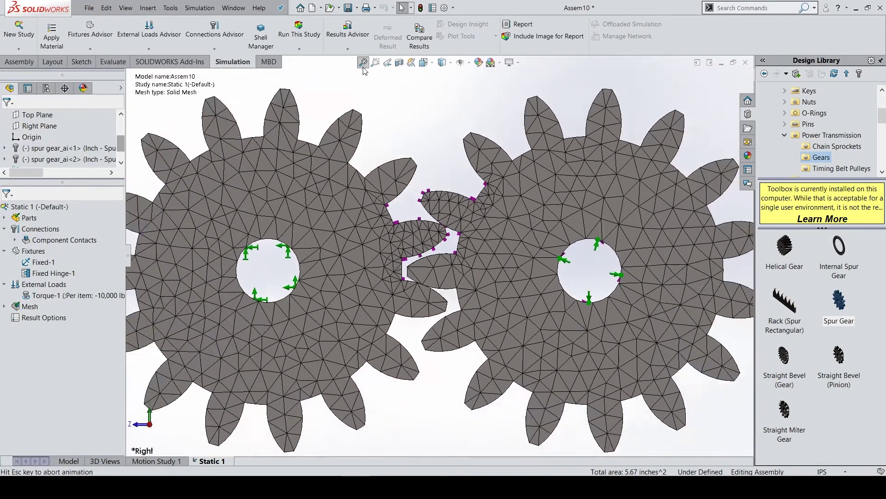
click(301, 35)
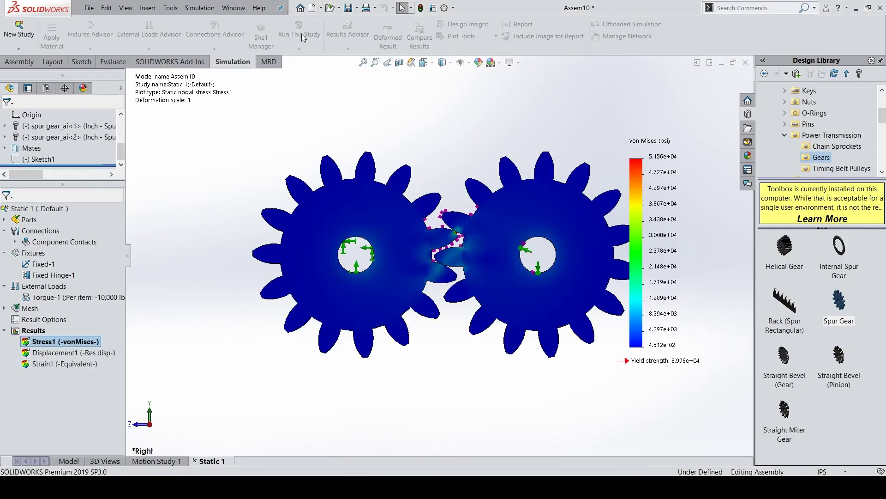
- Show the Stress1 Max label and use general 5-digit legend numbers with 1000 separators
right_click(49, 342)
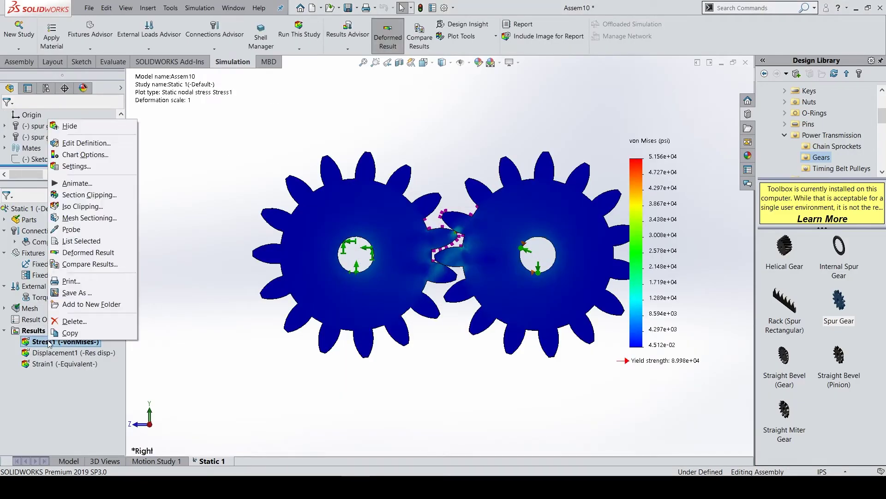
click(94, 144)
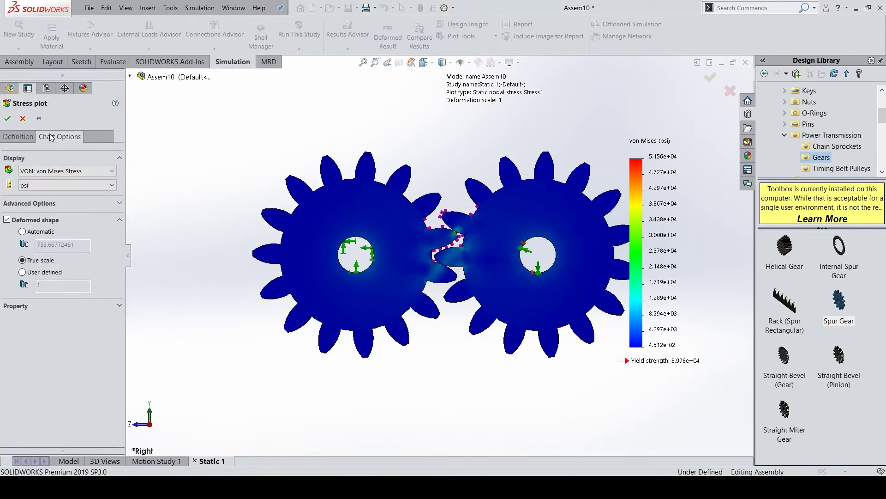
click(51, 137)
click(41, 182)
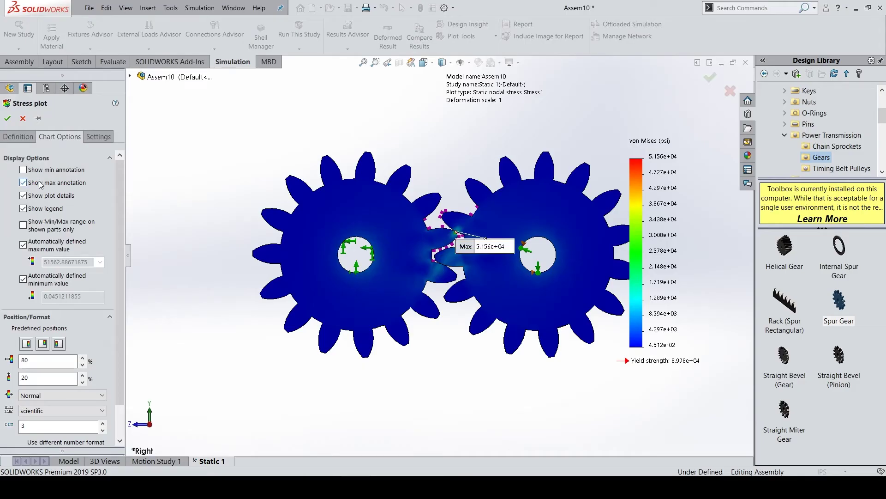
scroll(92, 370, down, 1)
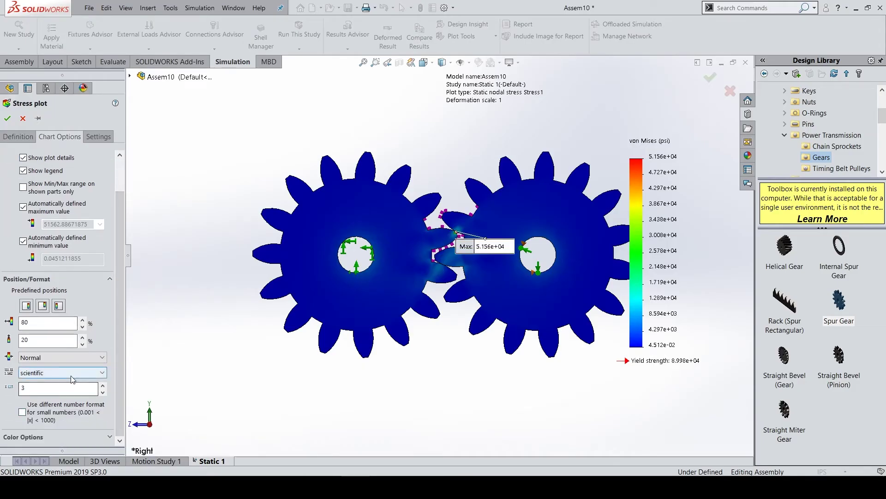
click(92, 400)
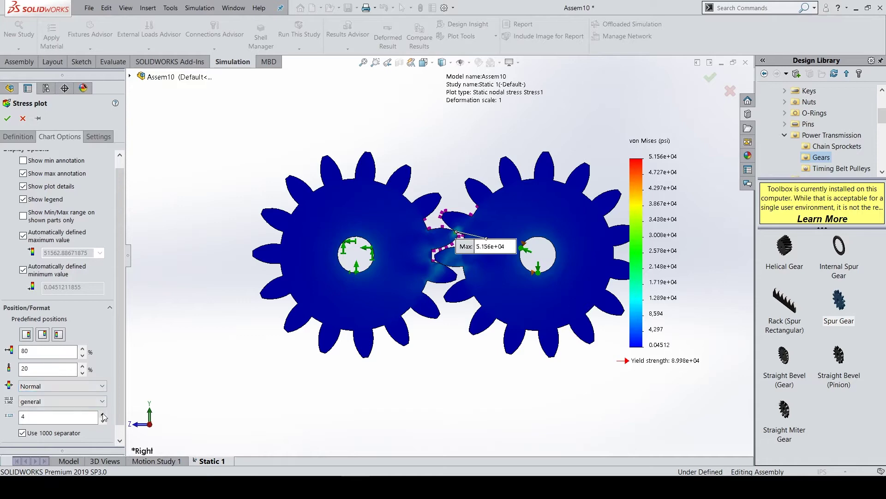
click(8, 120)
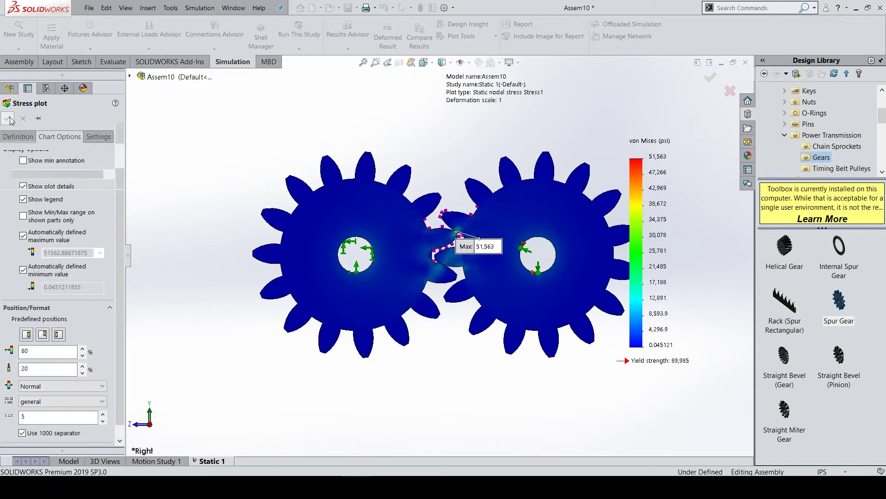
- Define Factor of Safety1 with the Automatic criterion, reporting a minimum FOS of 1.7
right_click(45, 335)
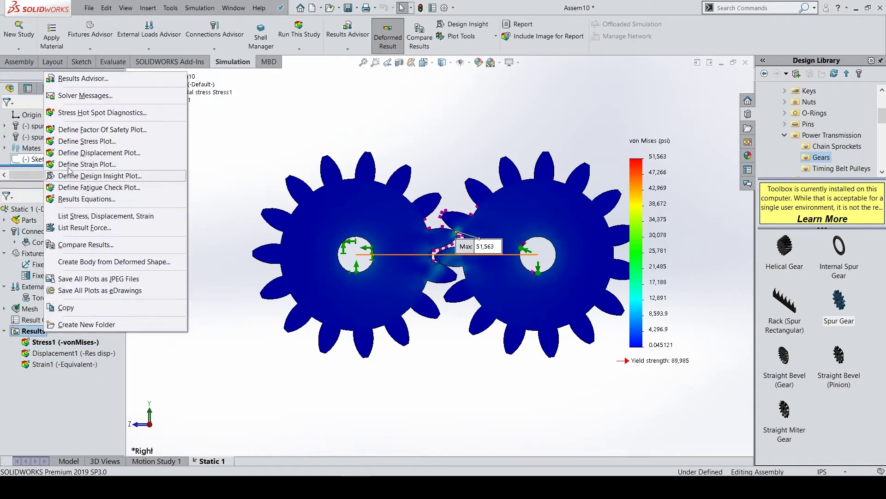
click(96, 130)
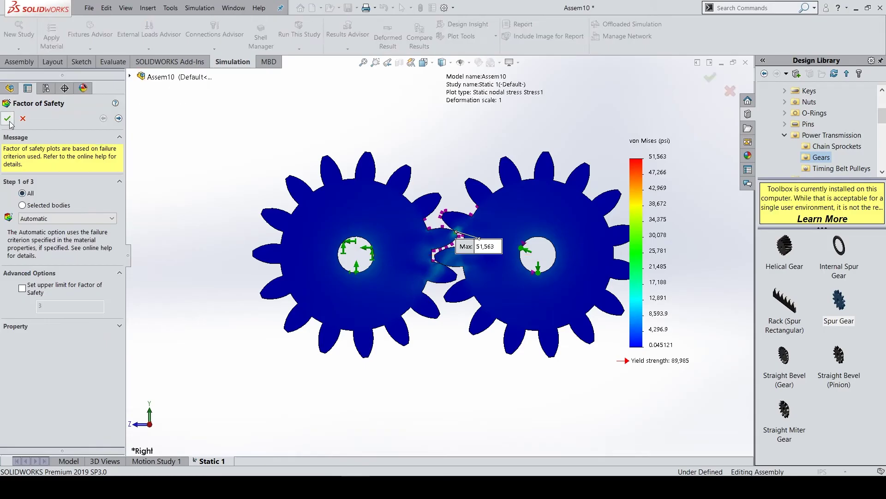
click(7, 118)
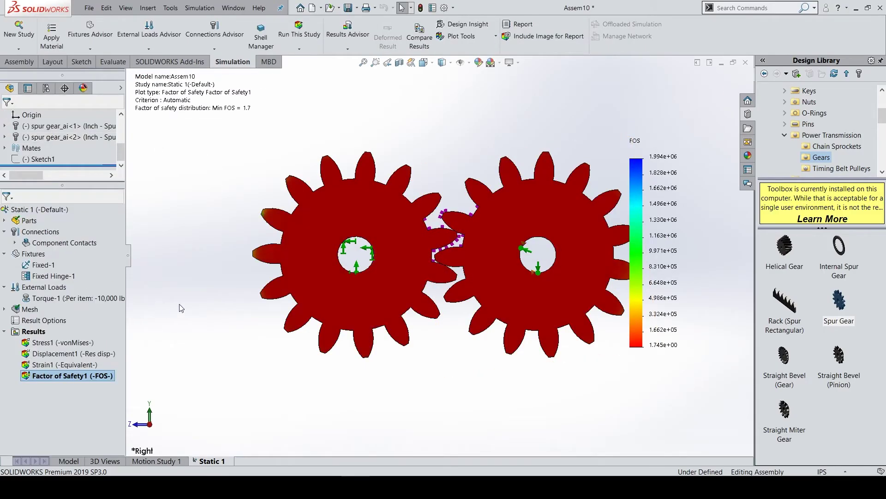
- Change the left spur gear's face width from 1 to 1.5 inches
click(367, 221)
right_click(373, 222)
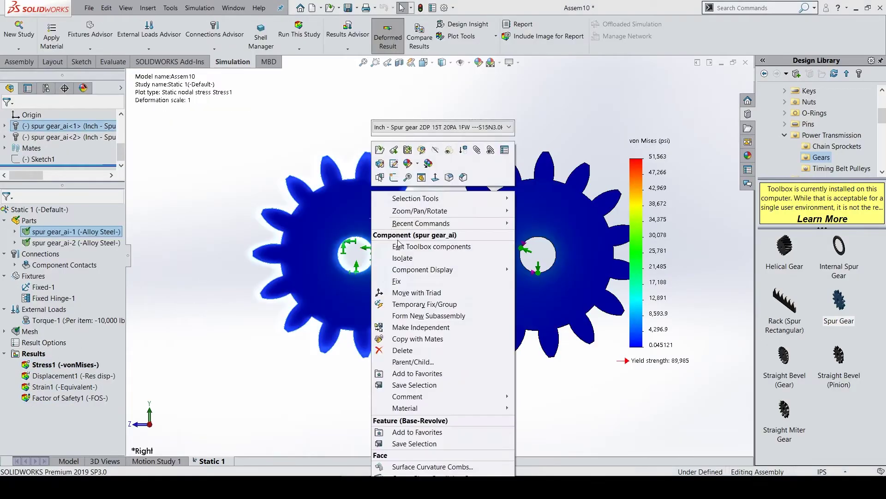
click(397, 241)
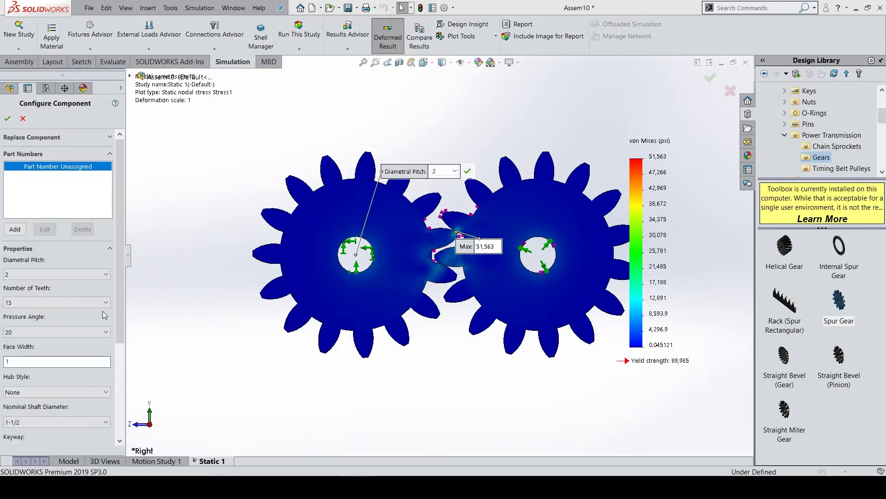
scroll(80, 344, down, 1)
click(69, 337)
text(.5)
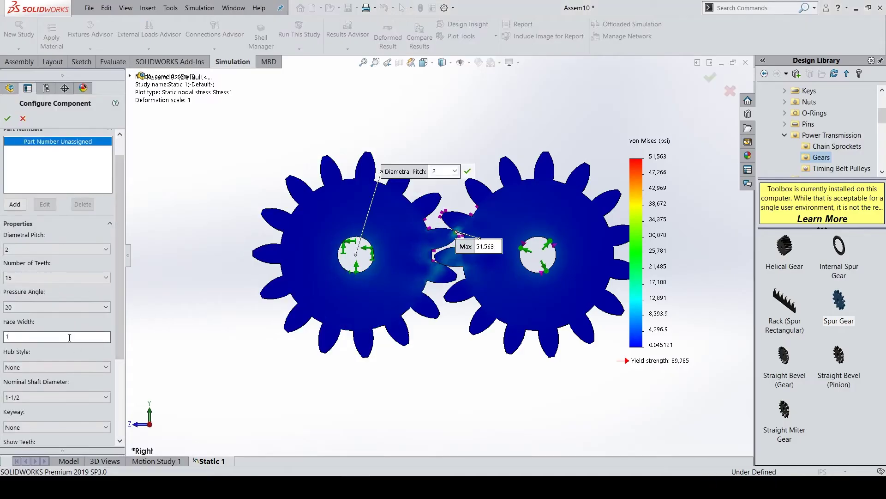
click(8, 118)
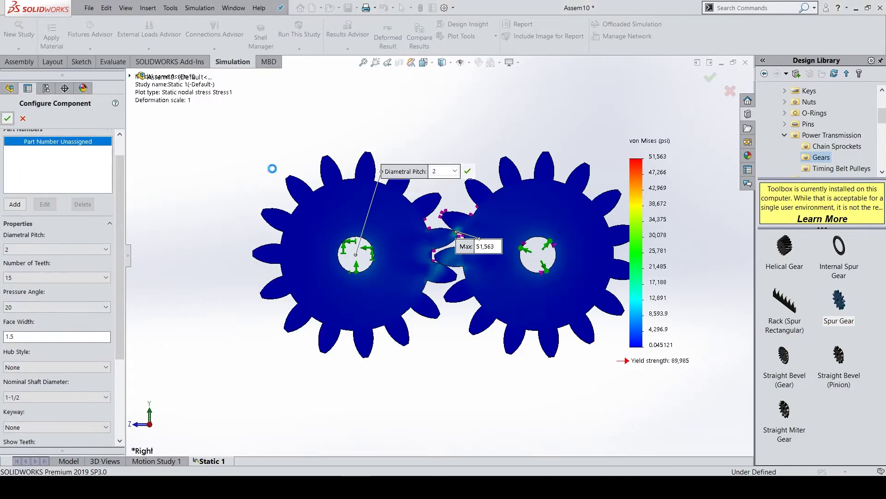
- Change the right spur gear's face width from 1 to 1.5 inches
right_click(517, 207)
click(549, 247)
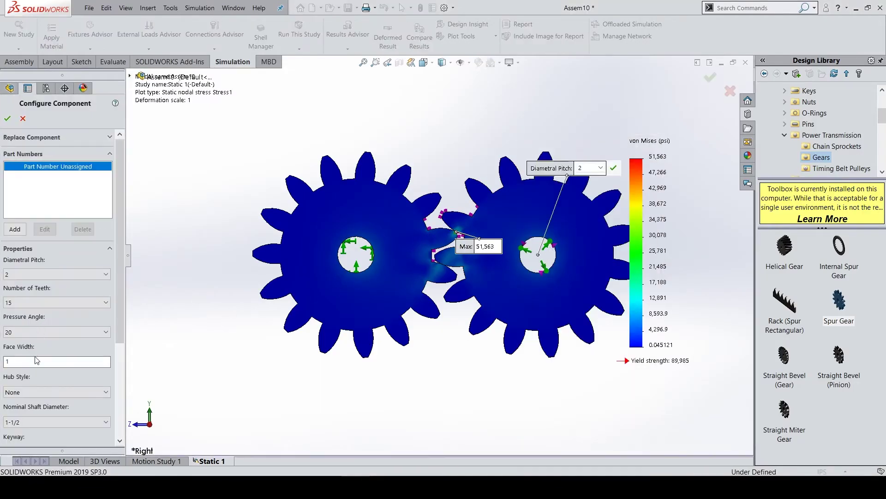
click(33, 360)
text(.5)
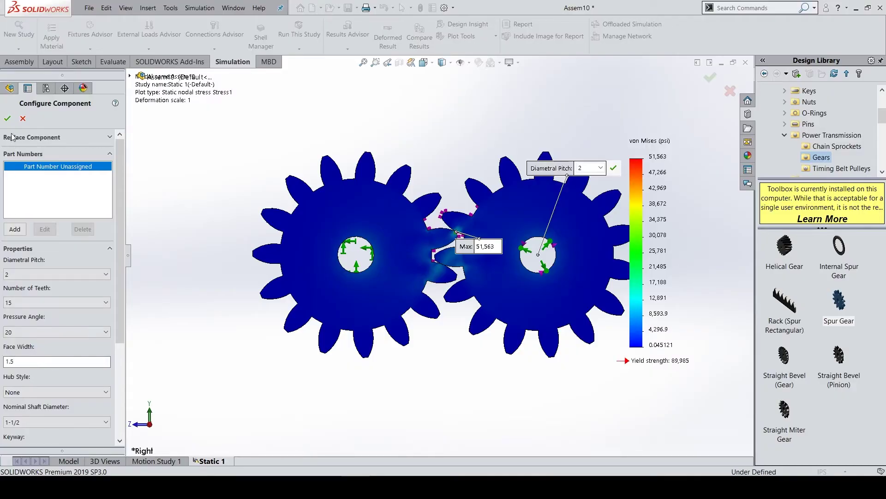
click(7, 118)
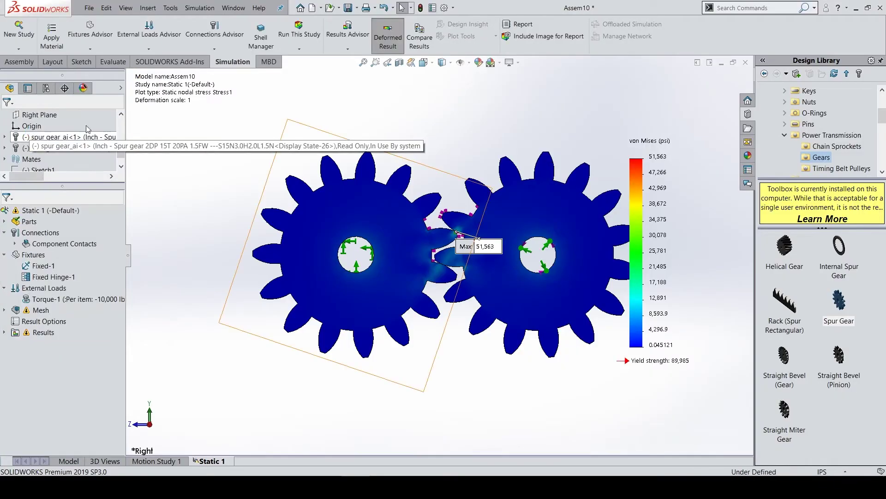
- Rerun Static 1 on the widened gears, dropping peak von Mises stress to 30,405 psi
click(300, 32)
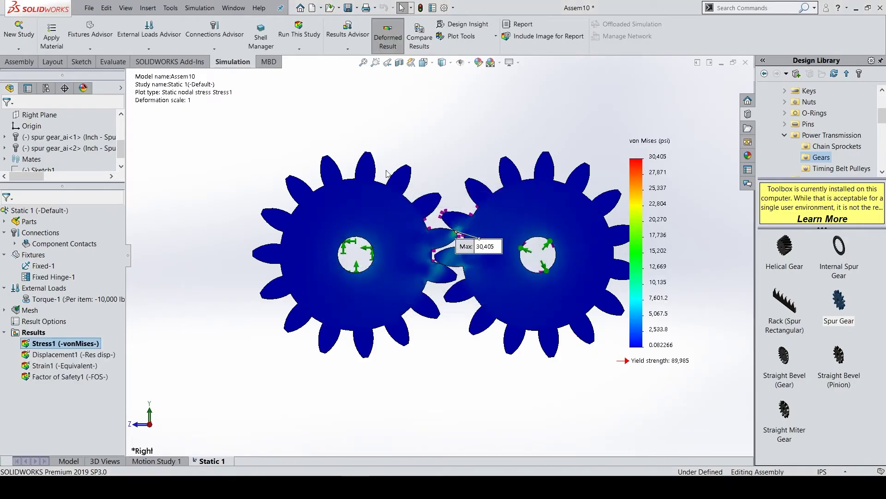
- Check the minimum FOS of 3, then return to Stress1 and move its Max label aside
double_click(69, 376)
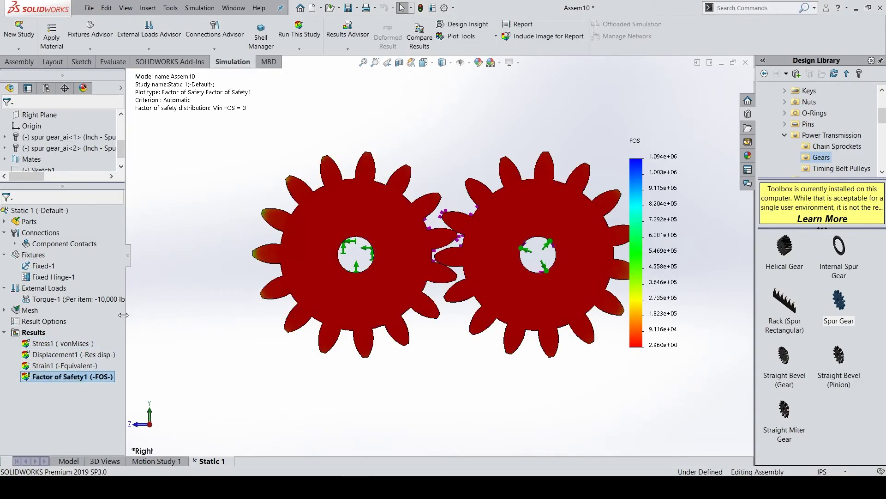
double_click(65, 343)
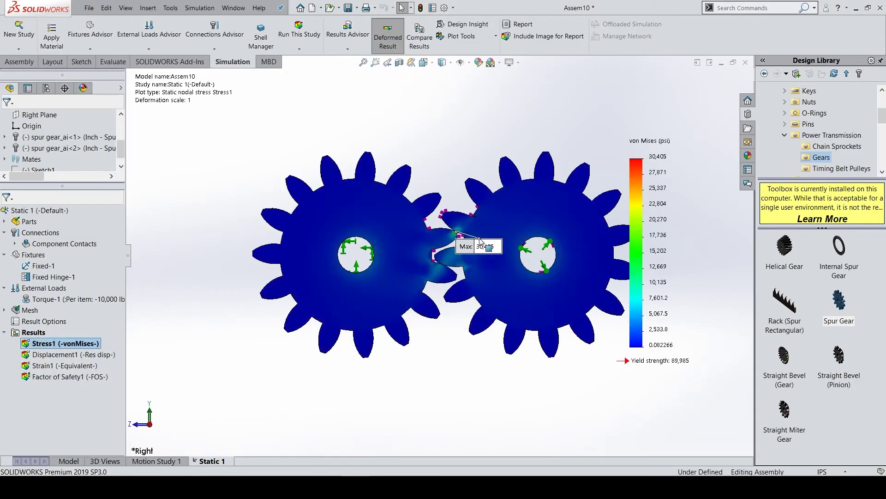
drag(493, 249, 531, 272)
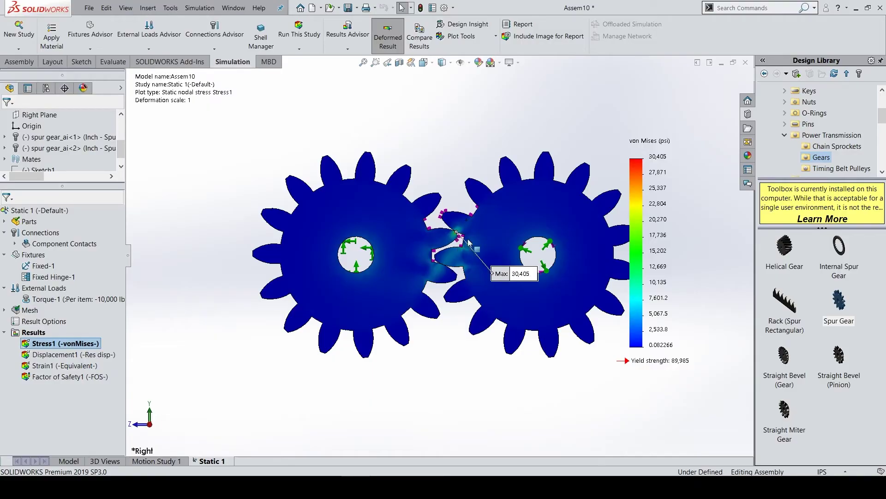
- Zoom into the gear contact and rotate a gear to a new meshing position
scroll(459, 241, down, 5)
scroll(443, 226, down, 1)
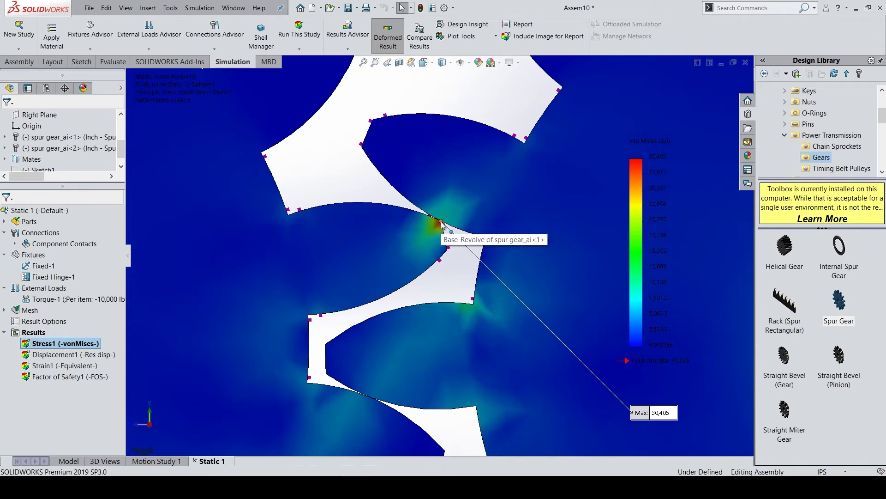
drag(442, 224, 453, 395)
scroll(420, 281, up, 3)
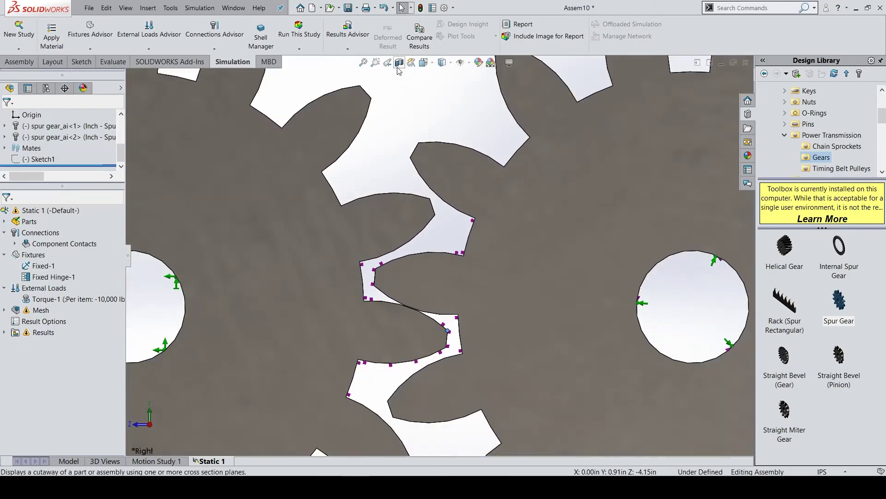
- Rerun Static 1 at the new position: 18,212 psi peak stress, minimum FOS 4.9
click(363, 62)
click(305, 36)
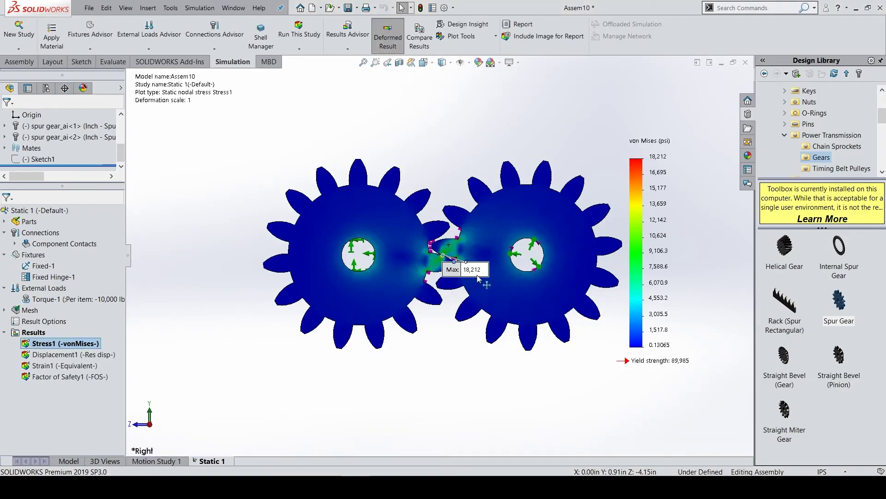
double_click(69, 377)
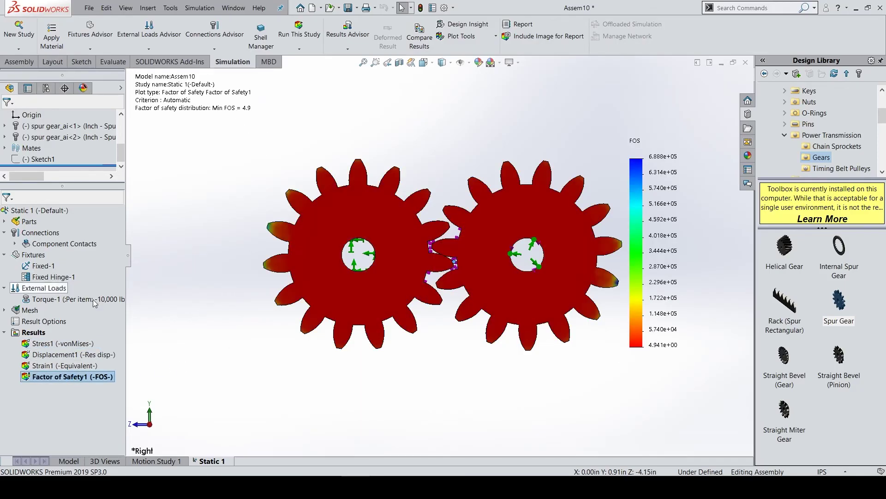
- Return to the Stress1 plot and zoom into the meshing teeth
double_click(60, 343)
scroll(457, 252, down, 3)
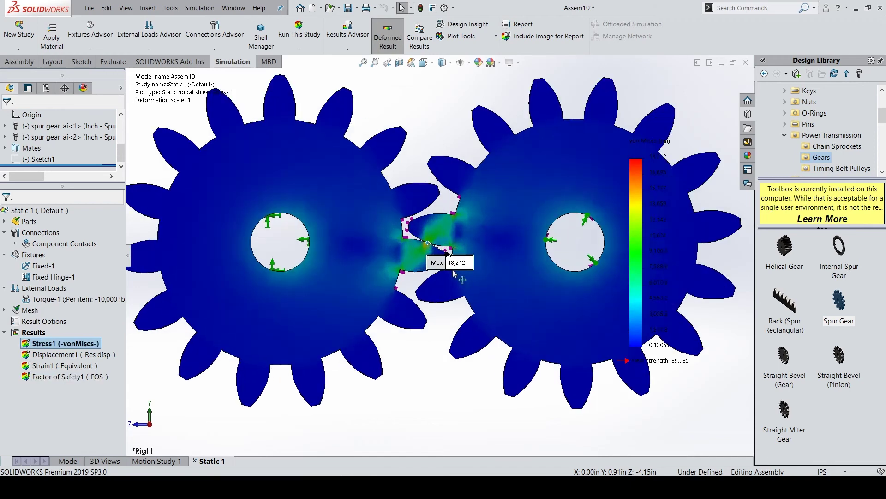
scroll(455, 245, down, 4)
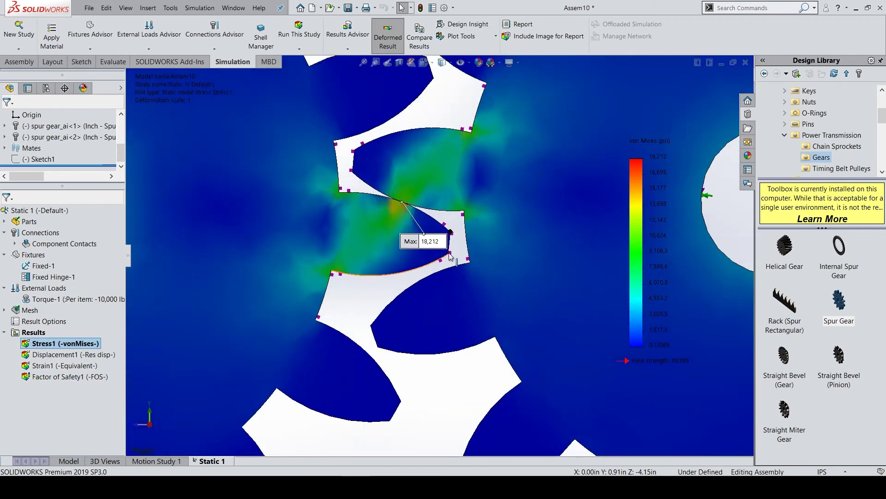
scroll(448, 286, down, 2)
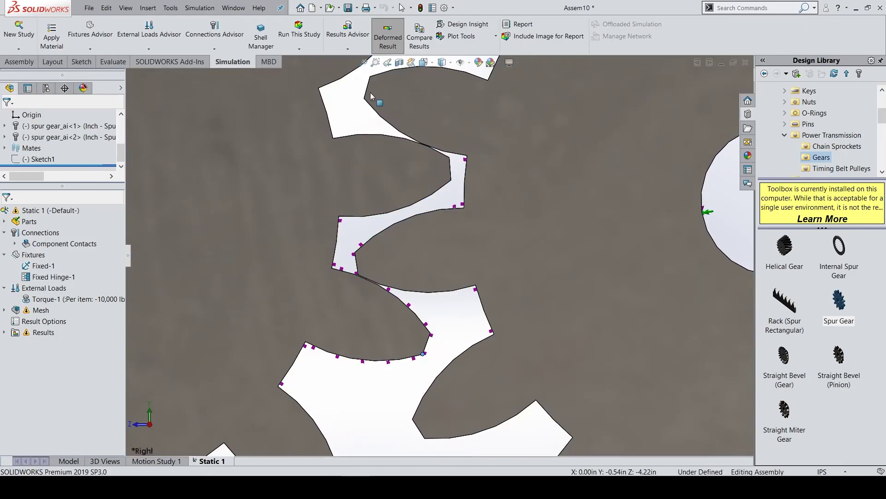
- Fit the gears in view and rerun Static 1, lowering peak stress to 11,709 psi
click(363, 62)
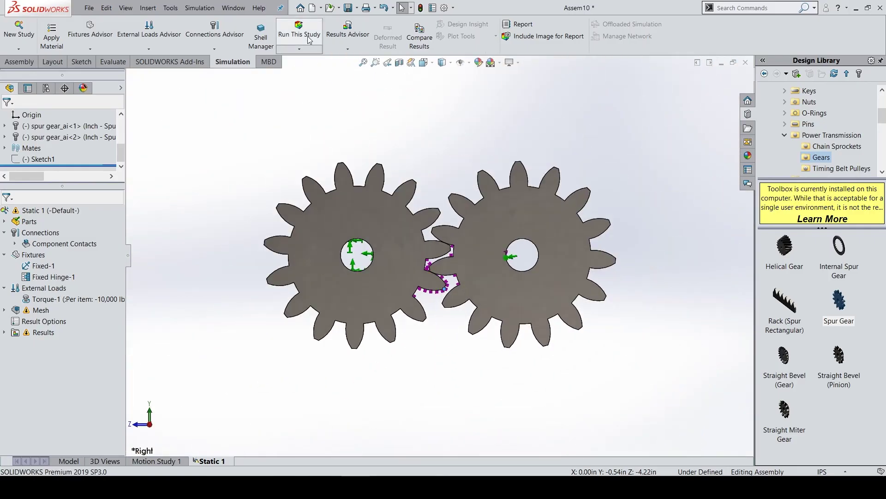
click(309, 39)
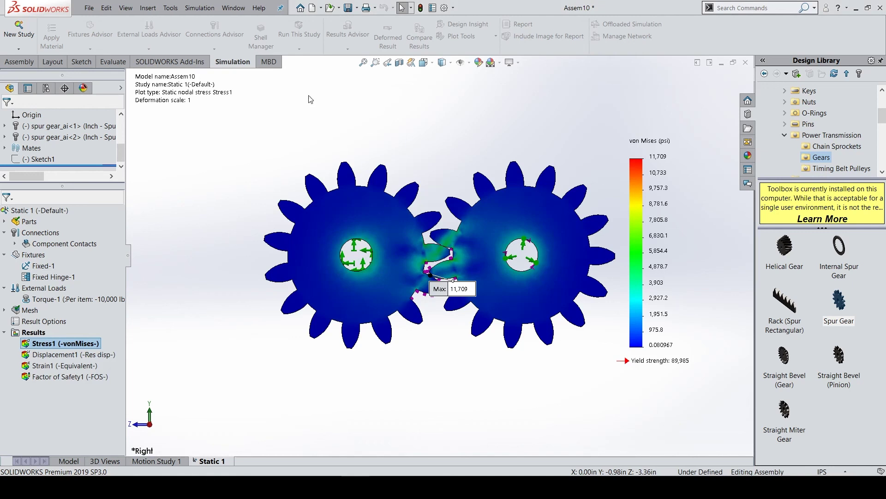
- Display the Factor of Safety1 plot, showing a minimum FOS of 7.7
double_click(69, 376)
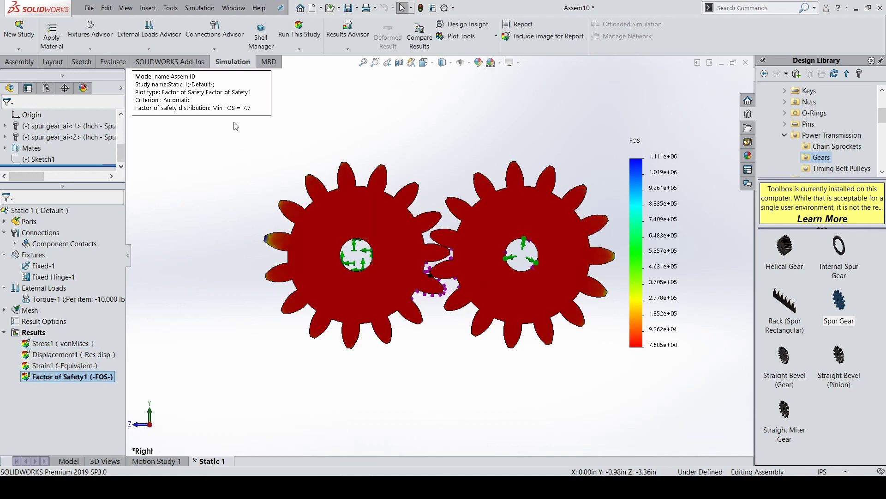